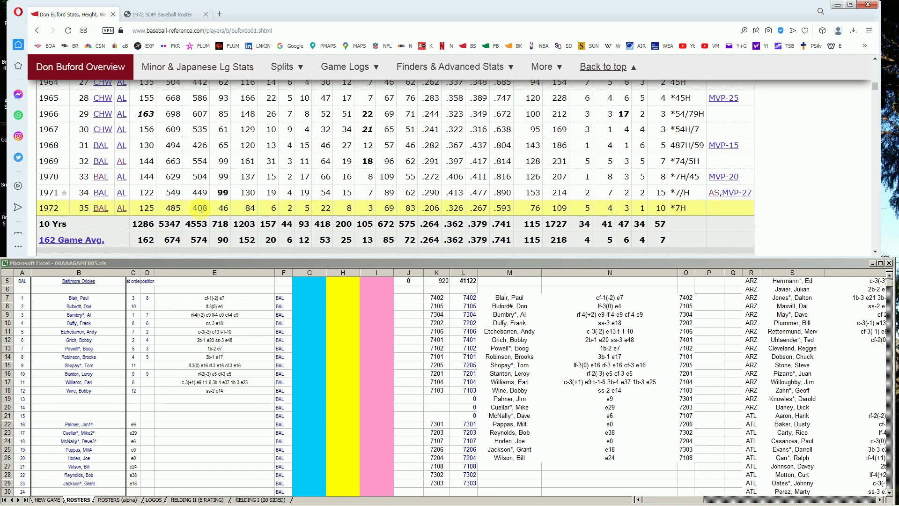
Enter 100 in the yellow column H on Don Buford's row of the Baltimore Orioles roster.
{"action": "left_click", "coordinate": [302, 305]}
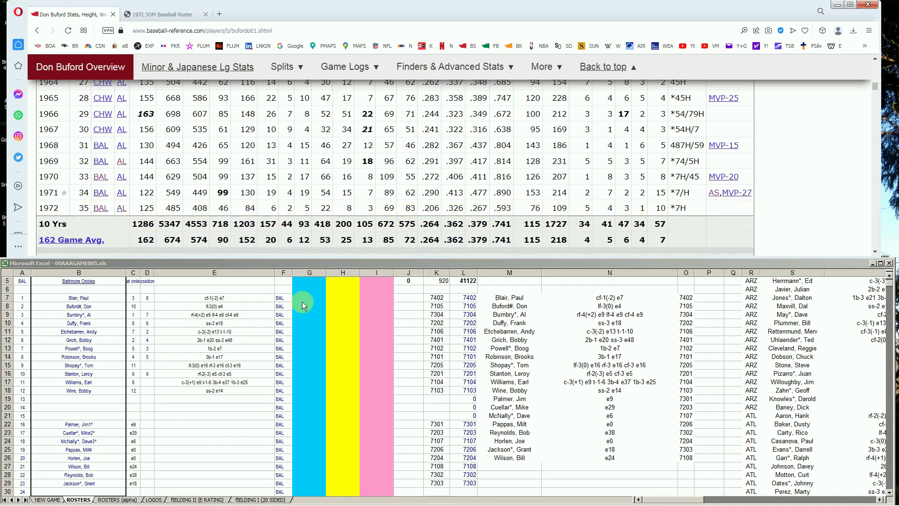
{"action": "left_click", "coordinate": [311, 307]}
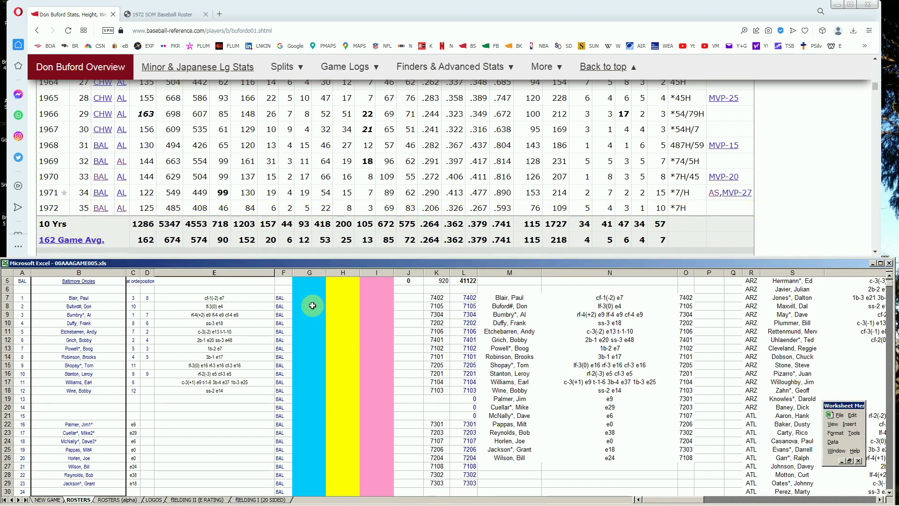
{"action": "key", "text": "Right"}
{"action": "type", "text": "100"}
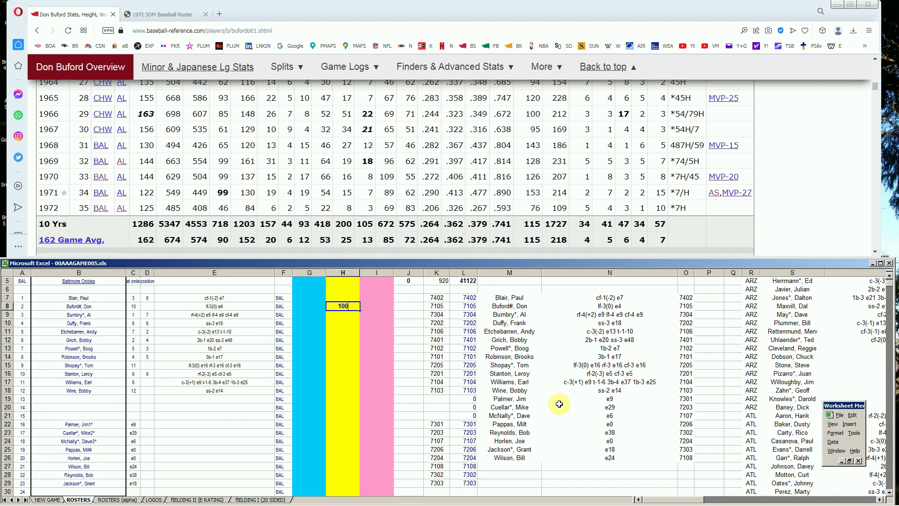
{"action": "key", "text": "Return"}
Switch to Baseball Reference, search for Andy Etchebarren and examine his season batting statistics around 1972.
{"action": "left_click_drag", "start_coordinate": [875, 87], "coordinate": [879, 66]}
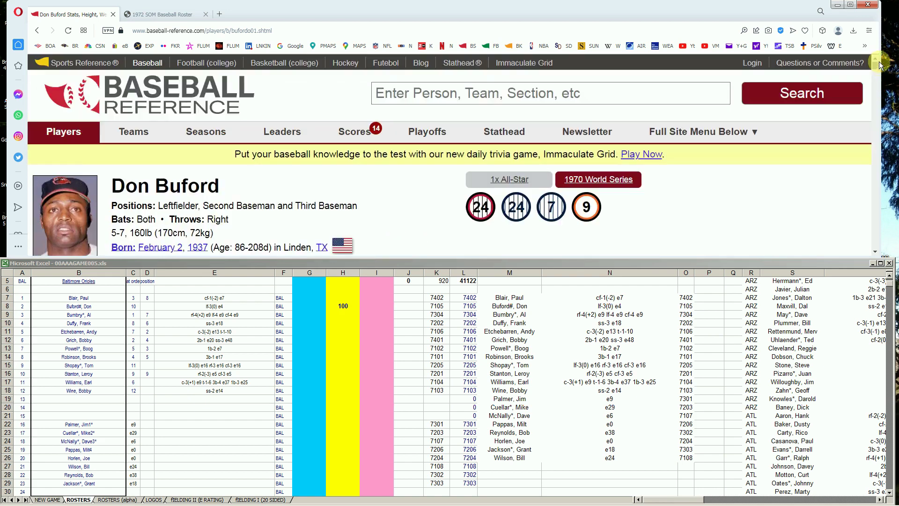
{"action": "left_click", "coordinate": [671, 92]}
{"action": "type", "text": "et"}
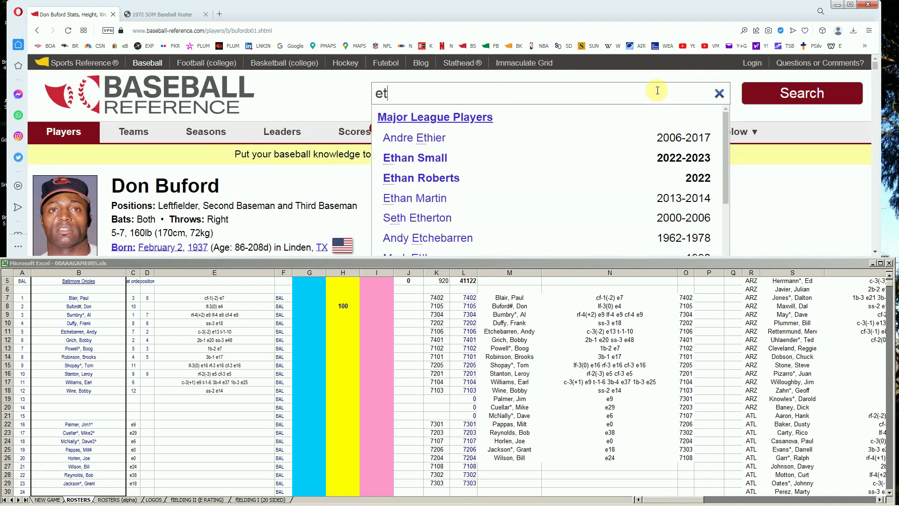
{"action": "type", "text": "ch"}
{"action": "left_click", "coordinate": [459, 136]}
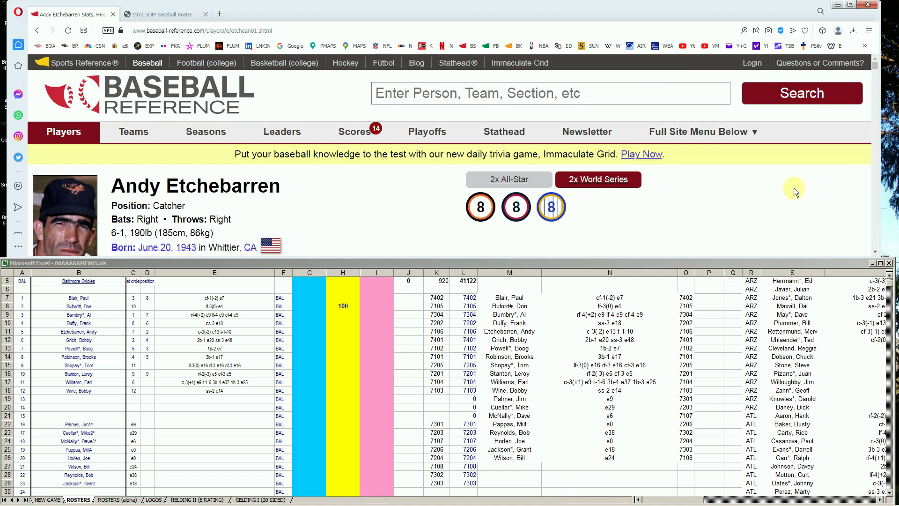
{"action": "scroll", "coordinate": [794, 187], "scroll_direction": "down", "scroll_amount": 5}
{"action": "scroll", "coordinate": [794, 188], "scroll_direction": "down", "scroll_amount": 5}
{"action": "scroll", "coordinate": [794, 188], "scroll_direction": "down", "scroll_amount": 2}
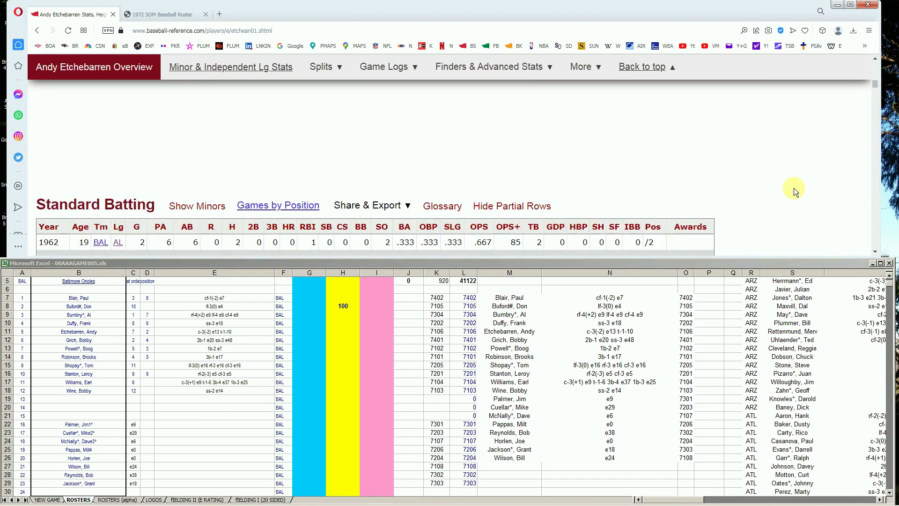
{"action": "scroll", "coordinate": [794, 187], "scroll_direction": "down", "scroll_amount": 3}
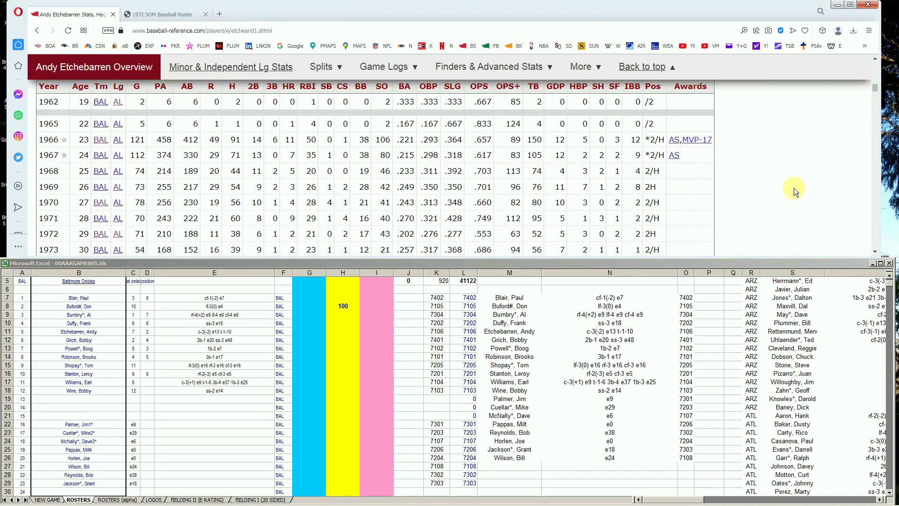
{"action": "scroll", "coordinate": [794, 187], "scroll_direction": "down", "scroll_amount": 1}
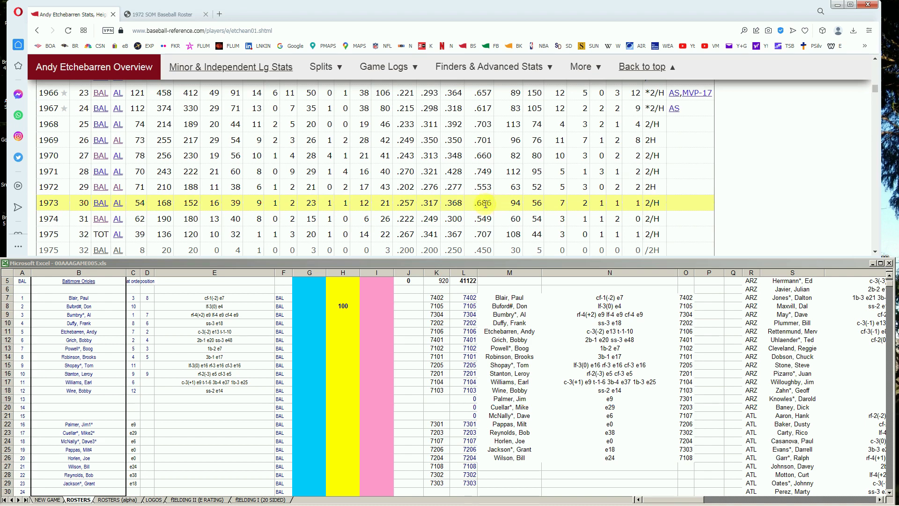
Enter 10000 in the blue column G on Andy Etchebarren's row of the Excel roster.
{"action": "left_click", "coordinate": [304, 330]}
{"action": "left_click", "coordinate": [299, 333]}
{"action": "type", "text": "10000"}
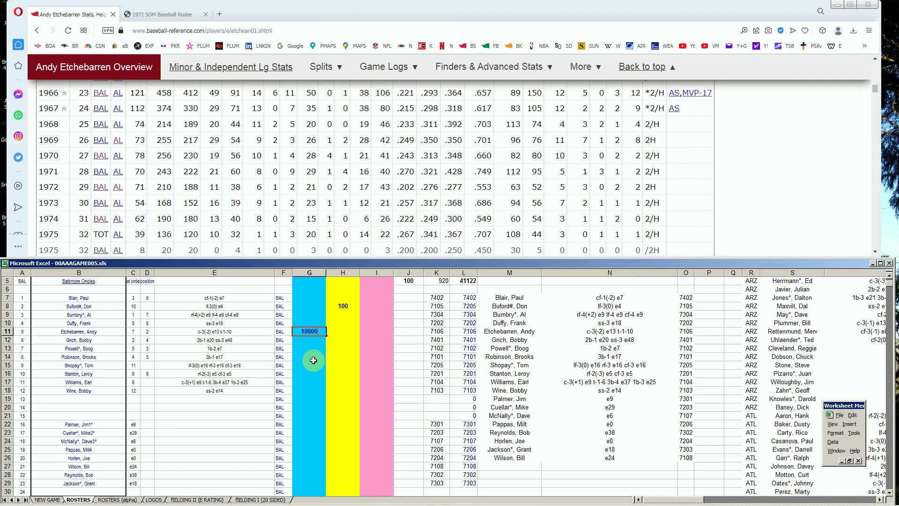
{"action": "key", "text": "Return"}
Search Baseball Reference for "boog" and open the page of the Boog Powell who played 1961-1977.
{"action": "left_click_drag", "start_coordinate": [874, 88], "coordinate": [879, 66]}
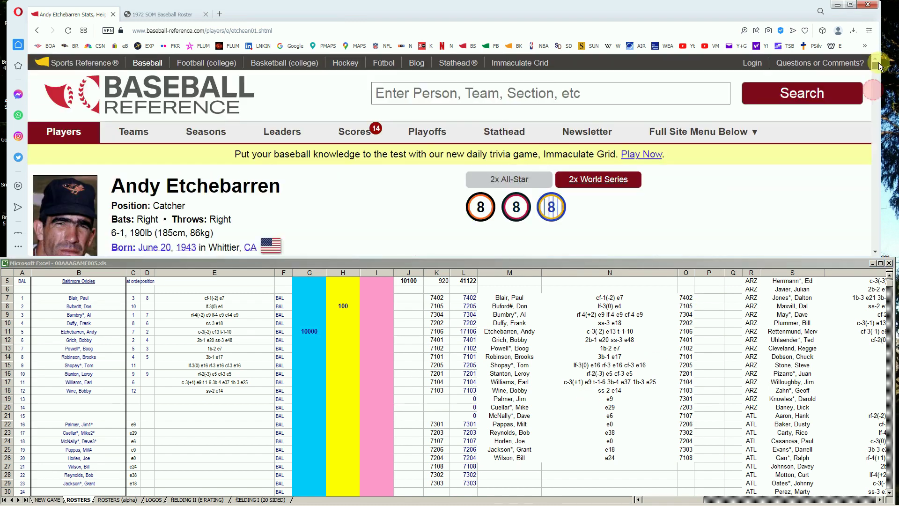
{"action": "left_click", "coordinate": [717, 89]}
{"action": "type", "text": "b"}
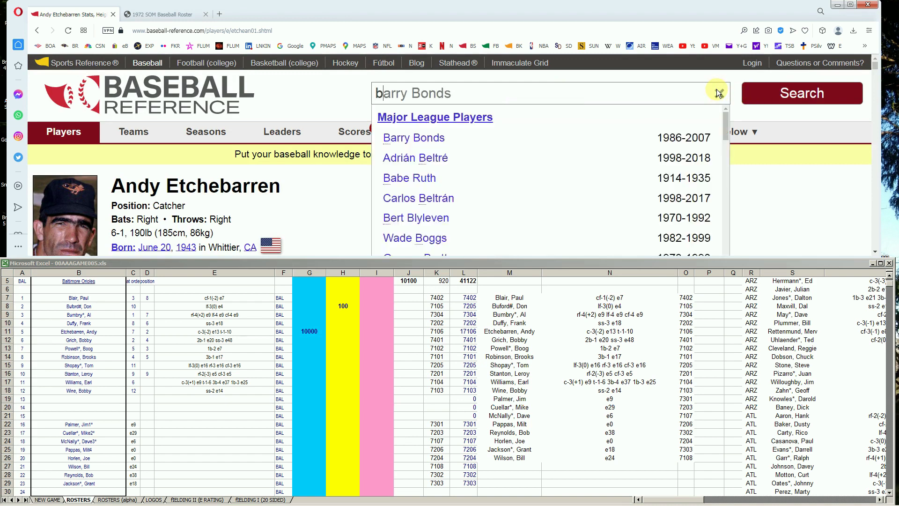
{"action": "type", "text": "oog"}
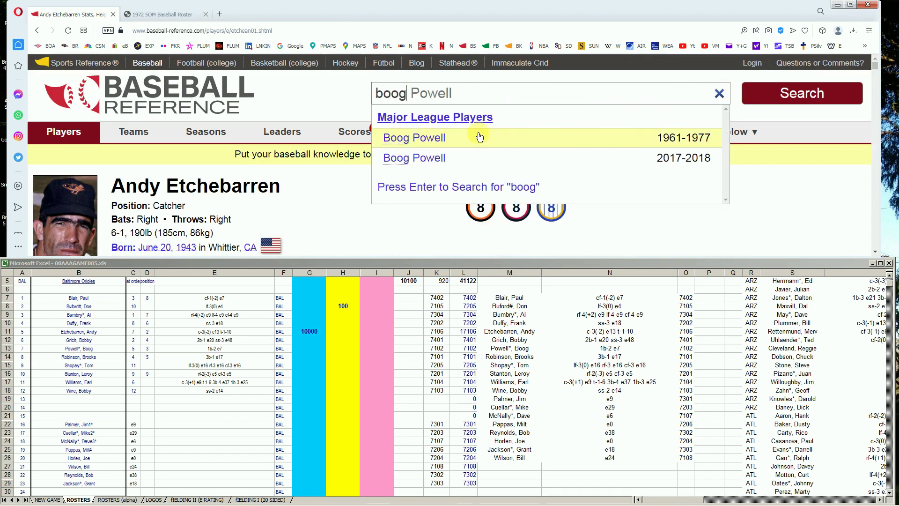
{"action": "left_click", "coordinate": [433, 136]}
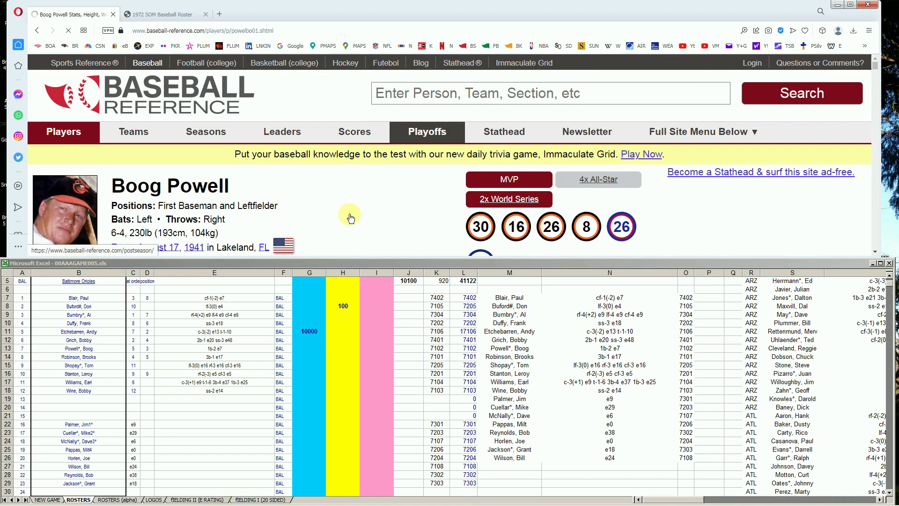
Examine Boog Powell's Standard Batting seasons, comparing 1972 with the years around it.
{"action": "scroll", "coordinate": [435, 200], "scroll_direction": "down", "scroll_amount": 5}
{"action": "scroll", "coordinate": [515, 182], "scroll_direction": "up", "scroll_amount": 3}
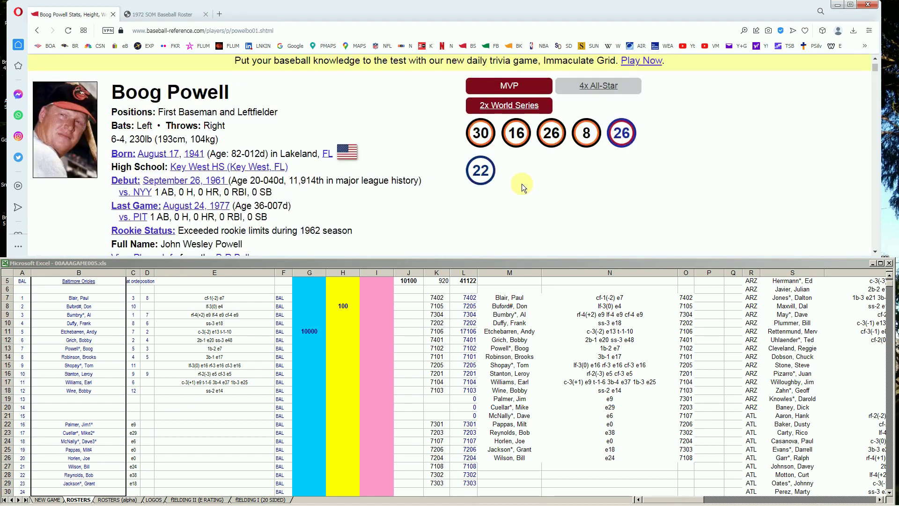
{"action": "scroll", "coordinate": [656, 179], "scroll_direction": "down", "scroll_amount": 5}
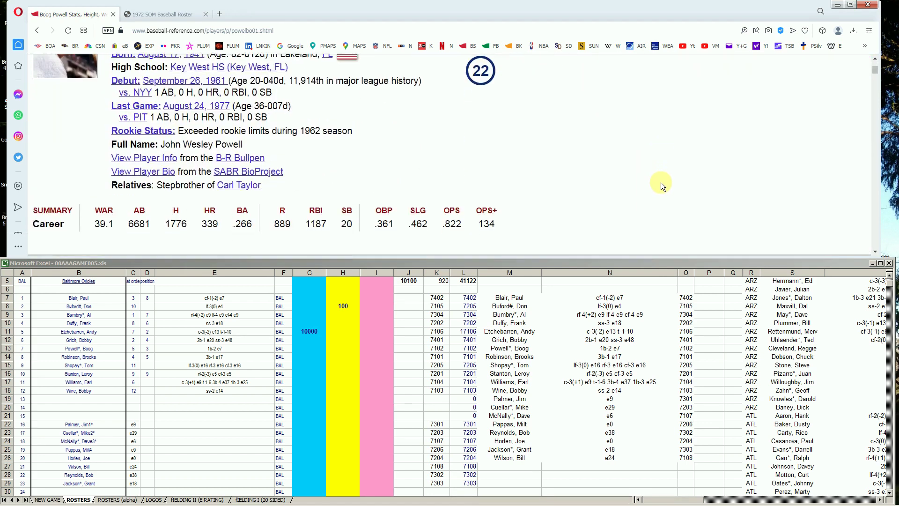
{"action": "scroll", "coordinate": [662, 183], "scroll_direction": "down", "scroll_amount": 5}
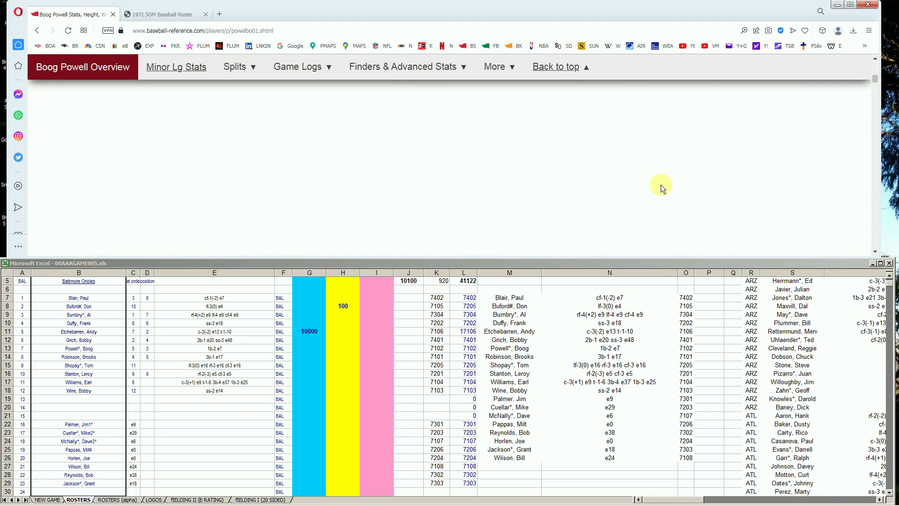
{"action": "scroll", "coordinate": [661, 184], "scroll_direction": "down", "scroll_amount": 2}
{"action": "scroll", "coordinate": [141, 235], "scroll_direction": "down", "scroll_amount": 1}
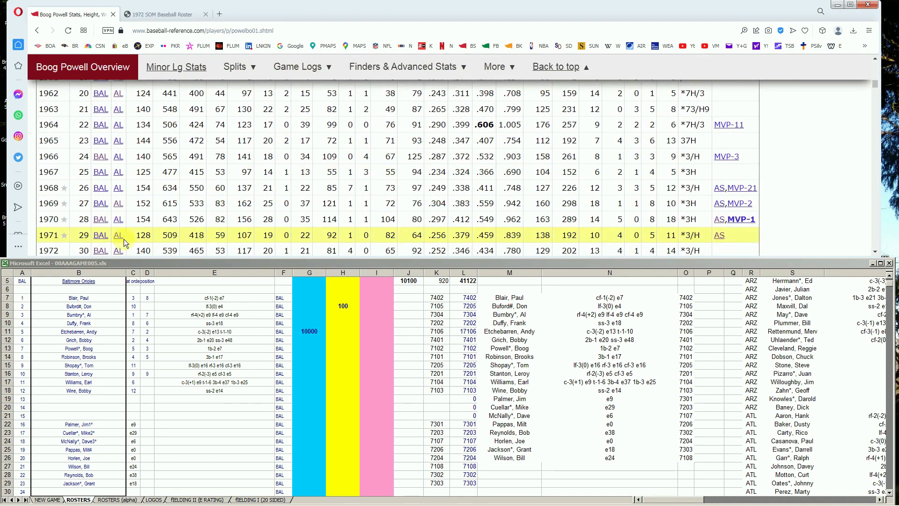
{"action": "scroll", "coordinate": [124, 239], "scroll_direction": "down", "scroll_amount": 1}
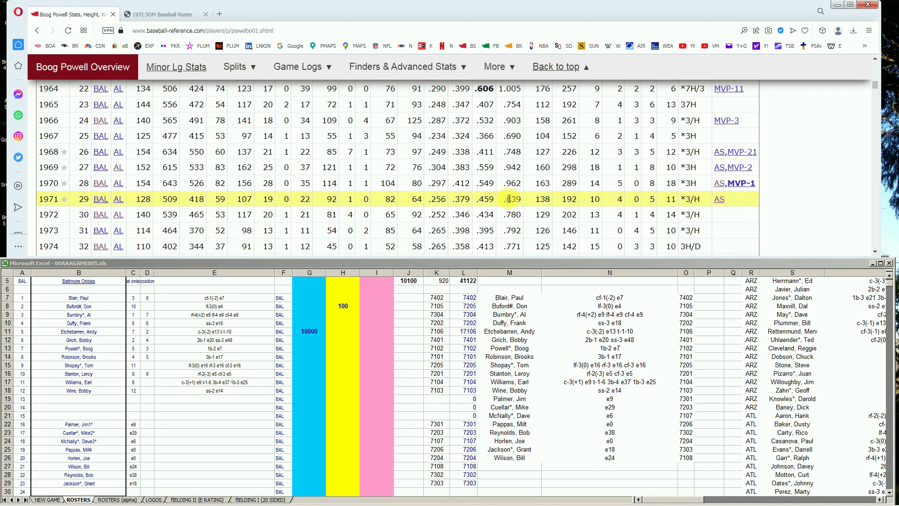
{"action": "scroll", "coordinate": [508, 198], "scroll_direction": "down", "scroll_amount": 1}
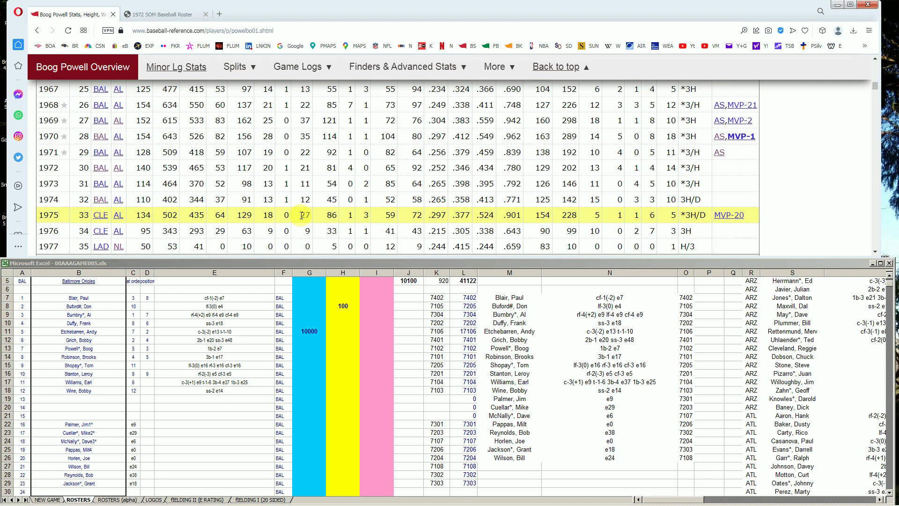
{"action": "left_click", "coordinate": [310, 170]}
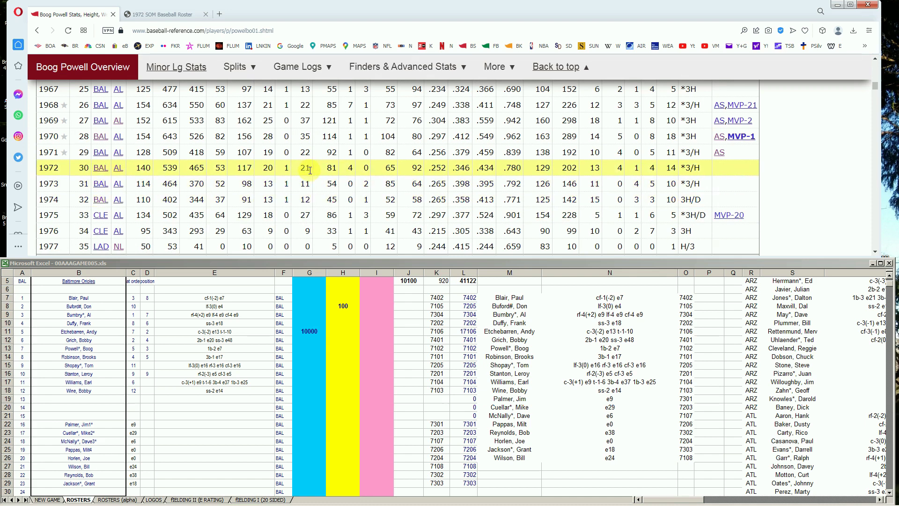
{"action": "left_click", "coordinate": [424, 179]}
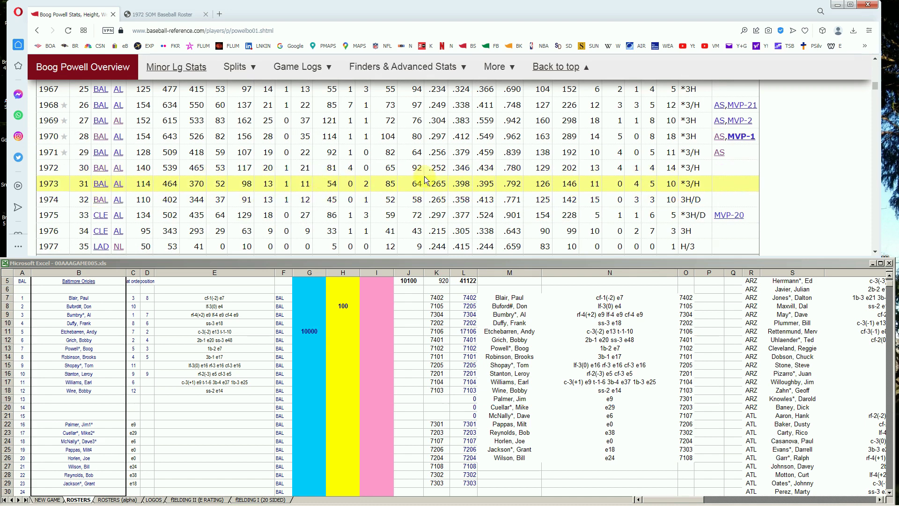
{"action": "left_click", "coordinate": [493, 173]}
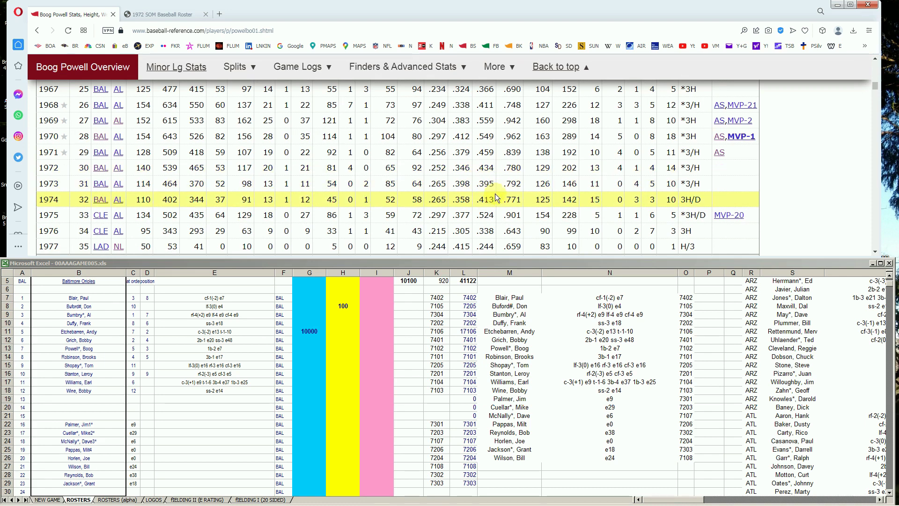
Enter 10000 in the blue column G on Boog Powell's row of the Excel roster.
{"action": "left_click", "coordinate": [300, 364]}
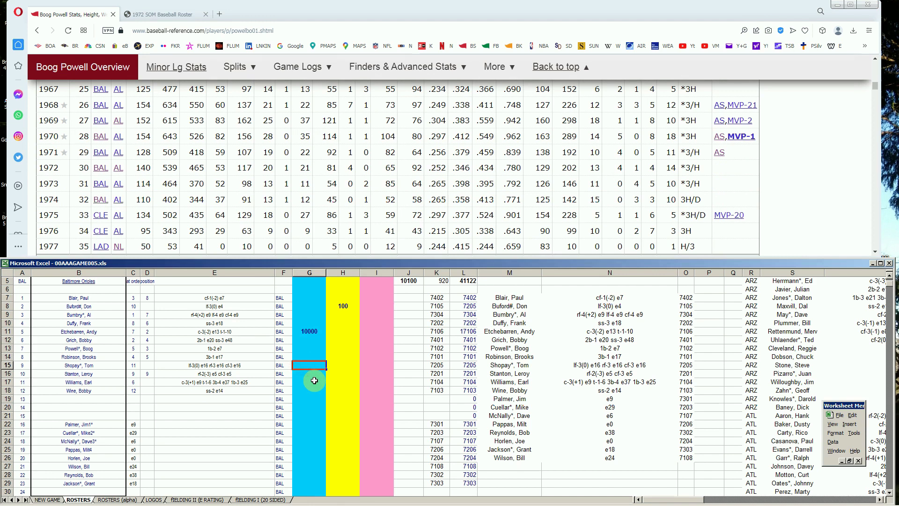
{"action": "key", "text": "Down"}
{"action": "key", "text": "Up"}
{"action": "key", "text": "Up"}
{"action": "key", "text": "Up"}
{"action": "key", "text": "Down"}
{"action": "key", "text": "Down"}
{"action": "key", "text": "Up"}
{"action": "key", "text": "Up"}
{"action": "key", "text": "Up"}
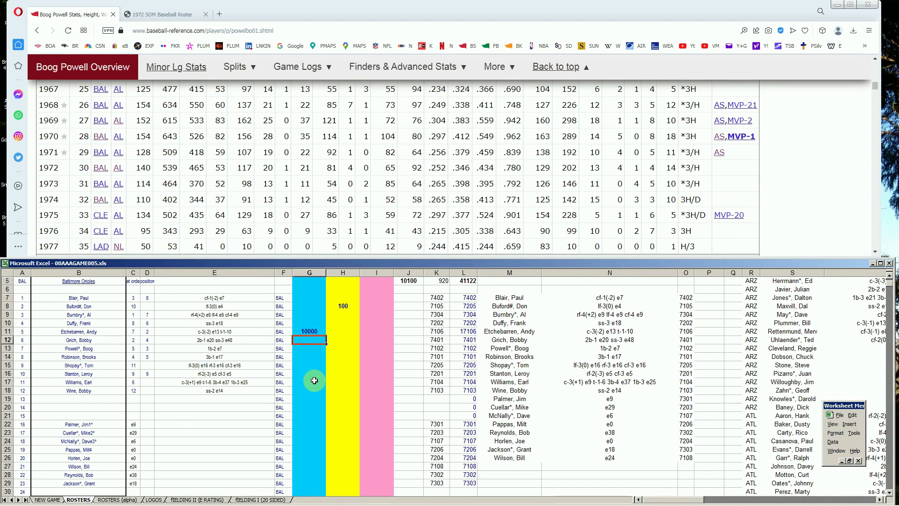
{"action": "key", "text": "Up"}
{"action": "key", "text": "Down"}
{"action": "key", "text": "Down"}
{"action": "key", "text": "Down"}
{"action": "key", "text": "Down"}
{"action": "key", "text": "Down"}
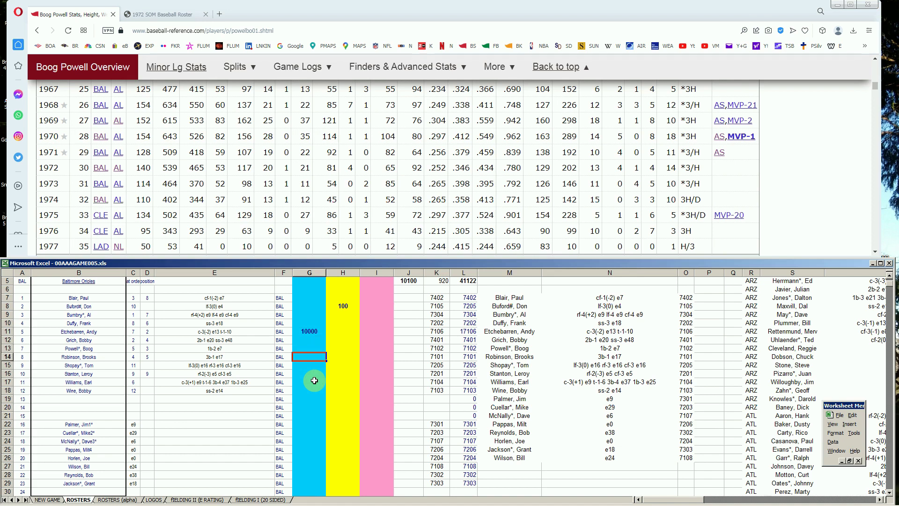
{"action": "key", "text": "Up"}
{"action": "key", "text": "Up"}
{"action": "key", "text": "Up"}
{"action": "key", "text": "Down"}
{"action": "key", "text": "Down"}
{"action": "key", "text": "Up"}
{"action": "key", "text": "Up"}
{"action": "key", "text": "Down"}
{"action": "key", "text": "Down"}
{"action": "key", "text": "Up"}
{"action": "key", "text": "Down"}
{"action": "key", "text": "Up"}
{"action": "key", "text": "Up"}
{"action": "key", "text": "Down"}
{"action": "key", "text": "Down"}
{"action": "key", "text": "Down"}
{"action": "key", "text": "Down"}
{"action": "key", "text": "Down"}
{"action": "key", "text": "Up"}
{"action": "key", "text": "Up"}
{"action": "key", "text": "Up"}
{"action": "key", "text": "Up"}
{"action": "key", "text": "Up"}
{"action": "type", "text": "10000"}
Add the note "trade?" in column J on Boog Powell's row.
{"action": "key", "text": "Right"}
{"action": "key", "text": "Right"}
{"action": "key", "text": "Right"}
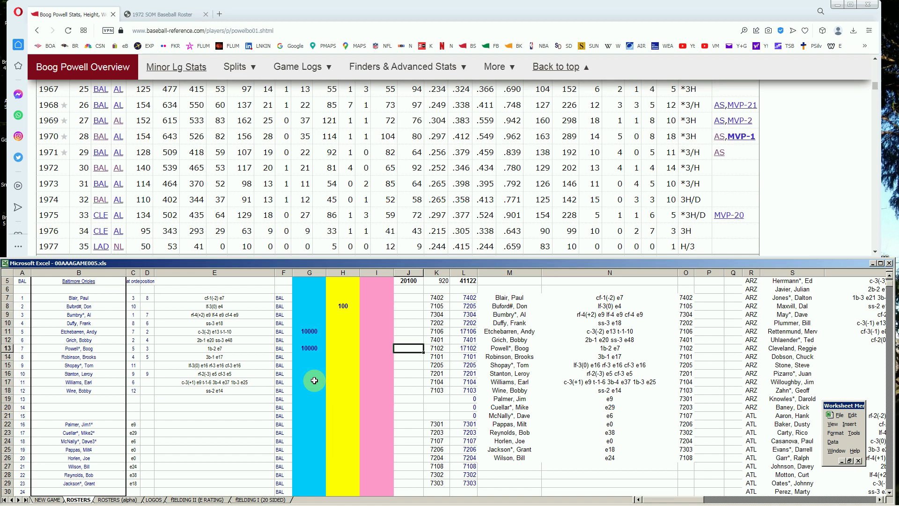
{"action": "type", "text": "trade?"}
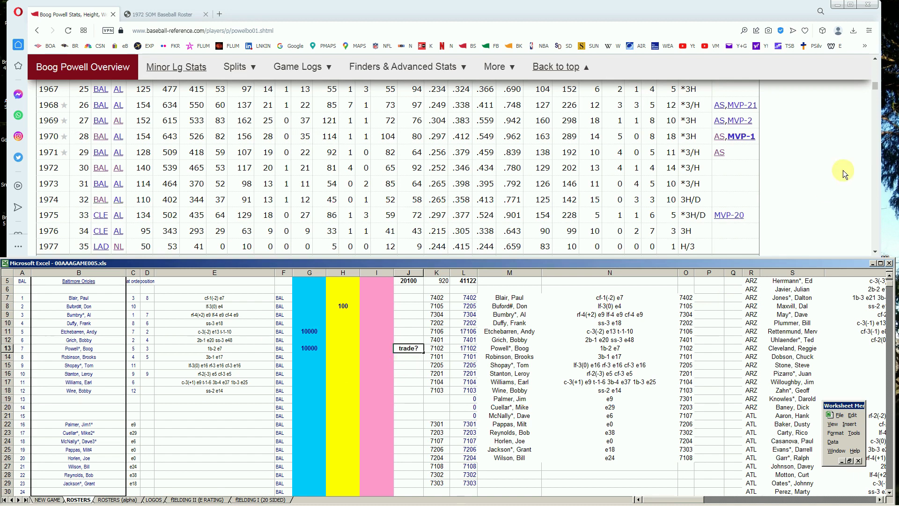
Search Baseball Reference for Brooks Robinson and examine his season batting statistics through the early 1970s.
{"action": "left_click_drag", "start_coordinate": [875, 85], "coordinate": [875, 64]}
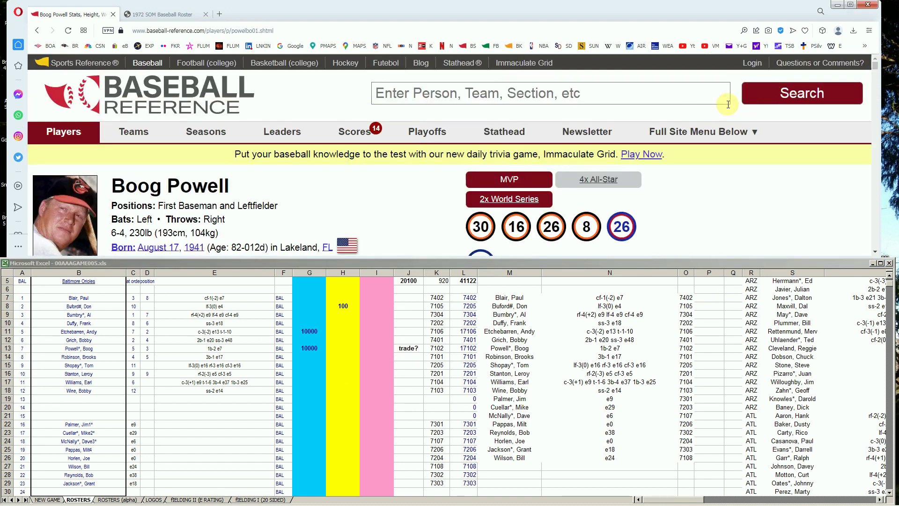
{"action": "left_click", "coordinate": [693, 96]}
{"action": "type", "text": "brooks"}
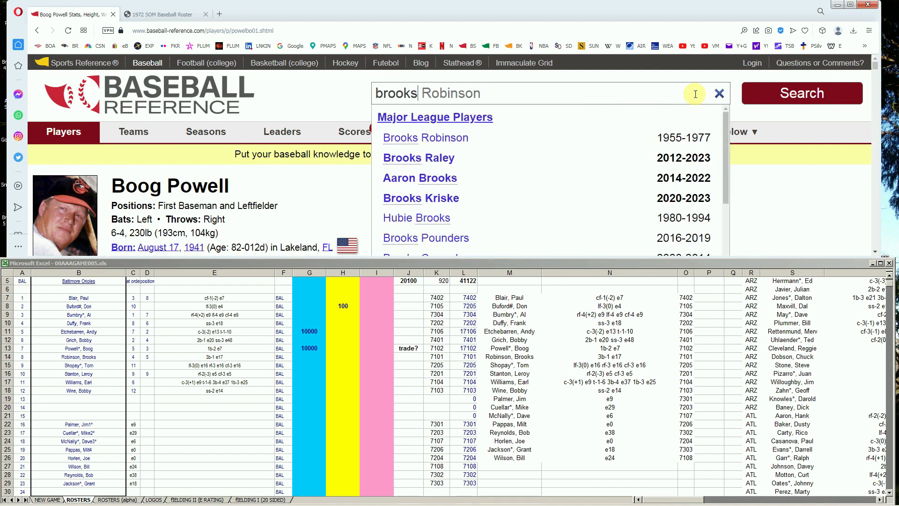
{"action": "left_click", "coordinate": [468, 139]}
{"action": "scroll", "coordinate": [691, 195], "scroll_direction": "down", "scroll_amount": 3}
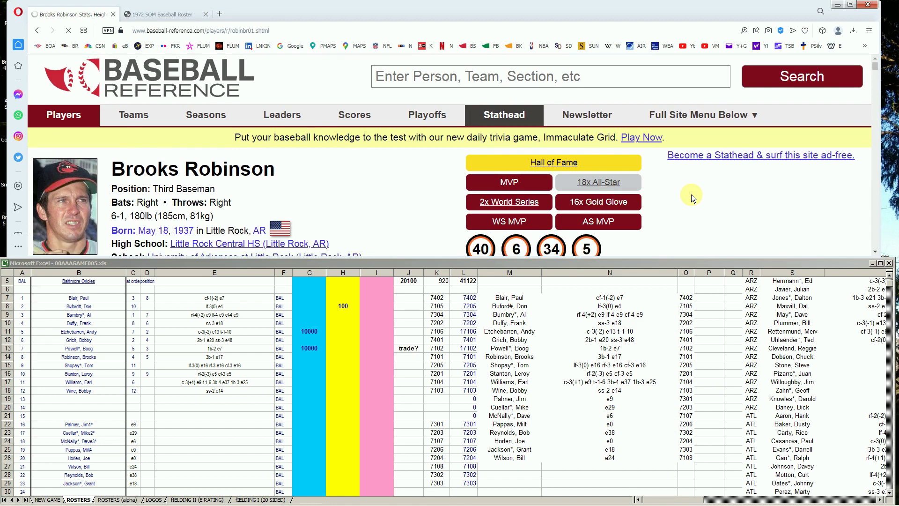
{"action": "scroll", "coordinate": [693, 192], "scroll_direction": "down", "scroll_amount": 10}
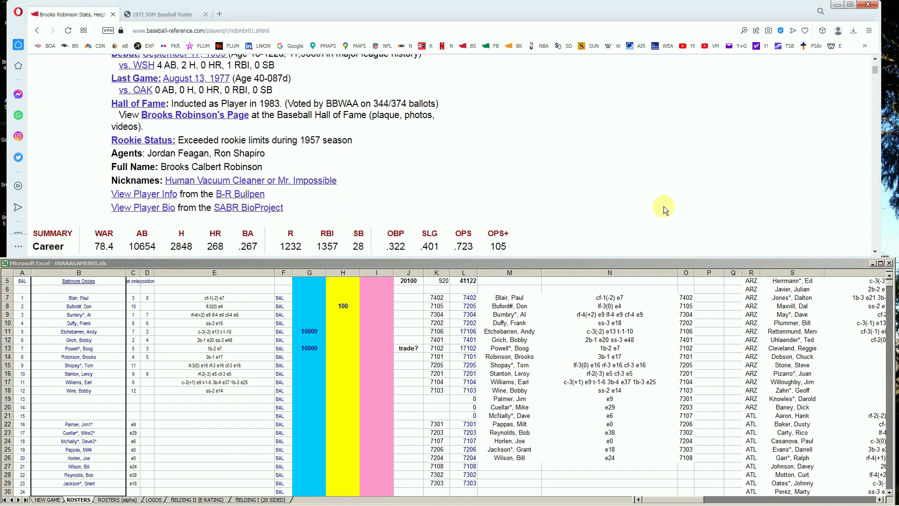
{"action": "scroll", "coordinate": [664, 206], "scroll_direction": "down", "scroll_amount": 3}
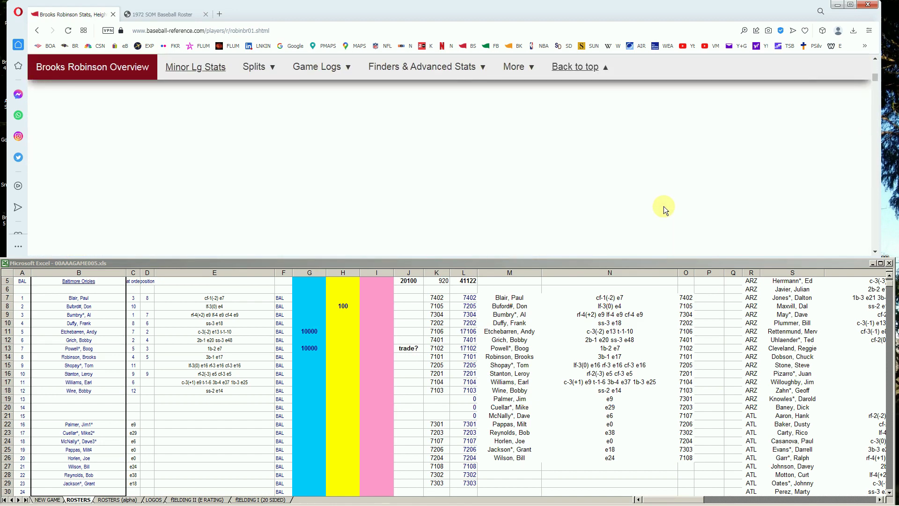
{"action": "scroll", "coordinate": [663, 206], "scroll_direction": "down", "scroll_amount": 4}
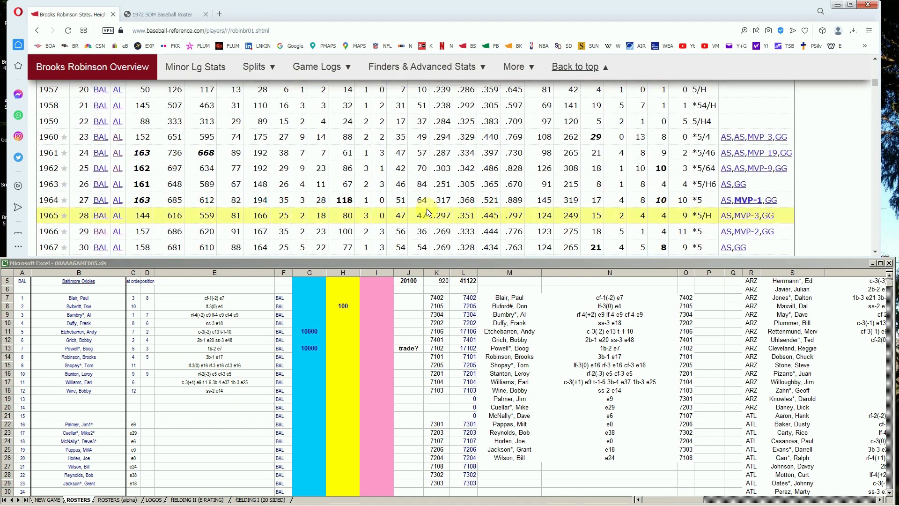
{"action": "scroll", "coordinate": [423, 202], "scroll_direction": "down", "scroll_amount": 2}
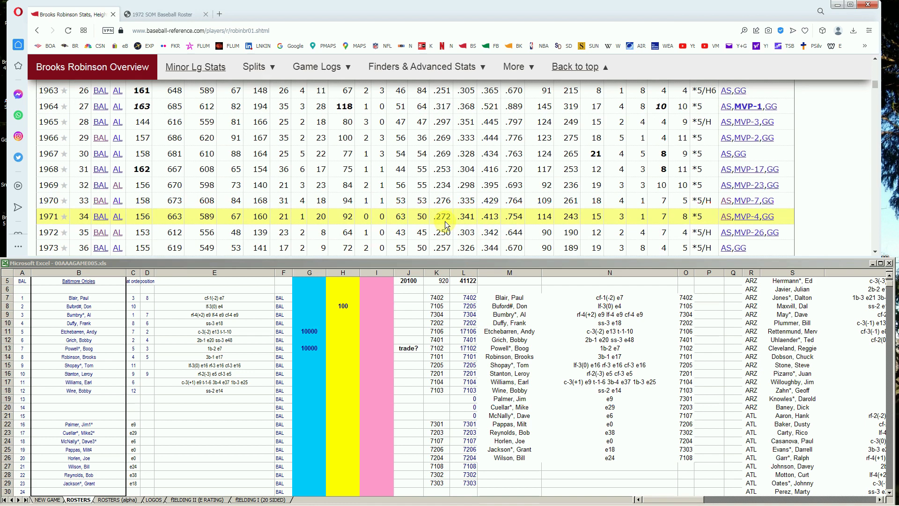
Examine Brooks Robinson's Standard Batting seasons, comparing the 1960s with 1972 and the years through 1977, including awards.
{"action": "scroll", "coordinate": [445, 221], "scroll_direction": "down", "scroll_amount": 2}
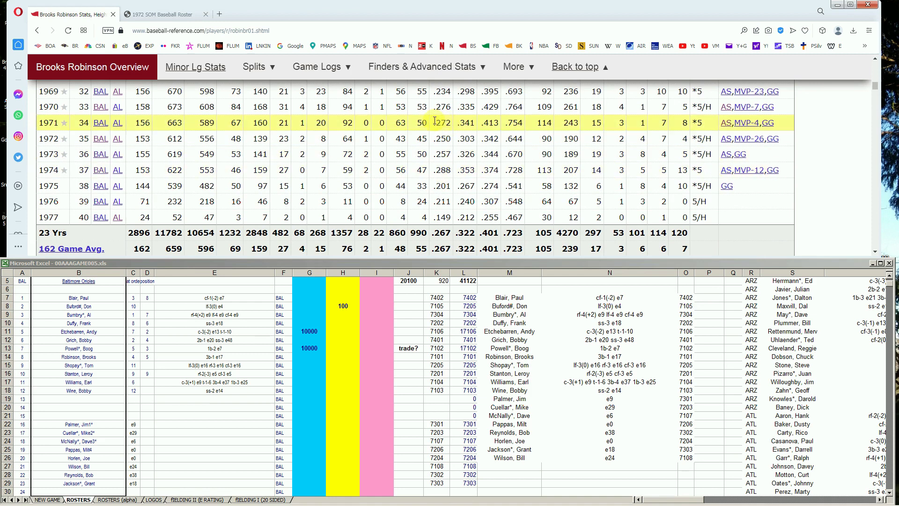
{"action": "left_click", "coordinate": [438, 171]}
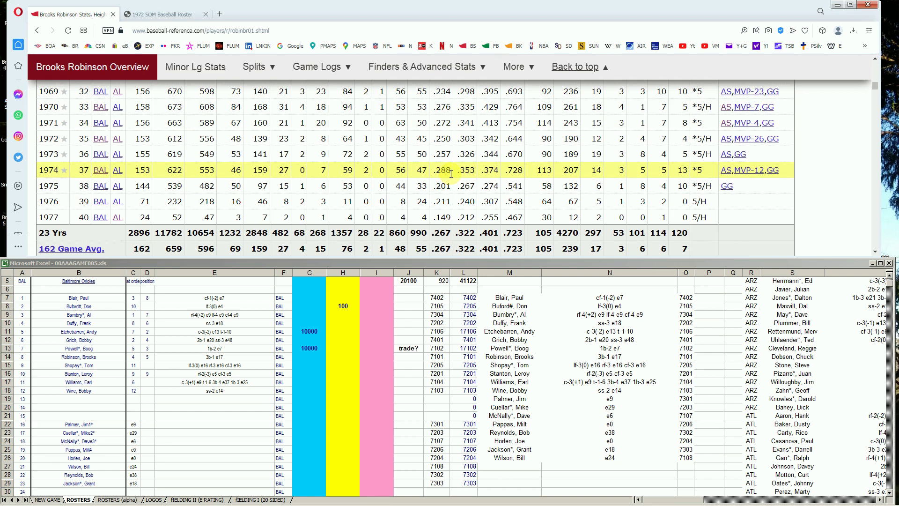
{"action": "scroll", "coordinate": [451, 173], "scroll_direction": "up", "scroll_amount": 2}
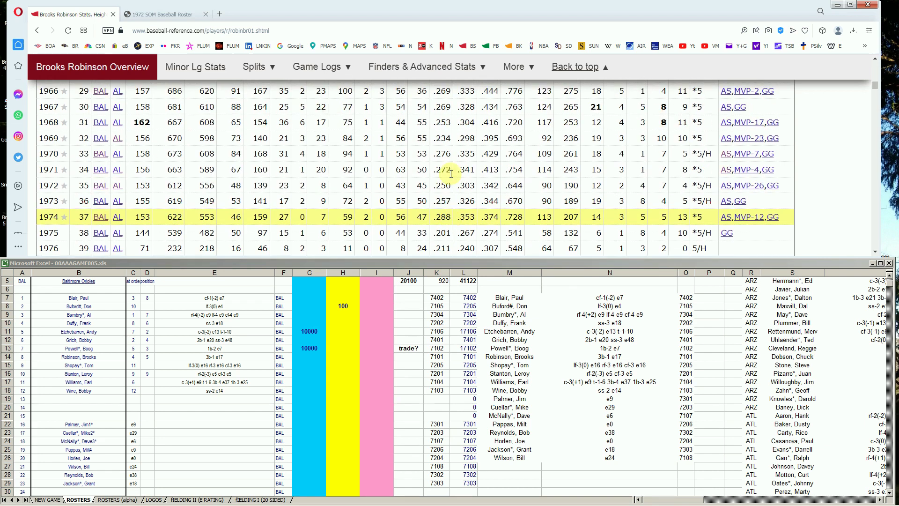
{"action": "scroll", "coordinate": [451, 174], "scroll_direction": "up", "scroll_amount": 1}
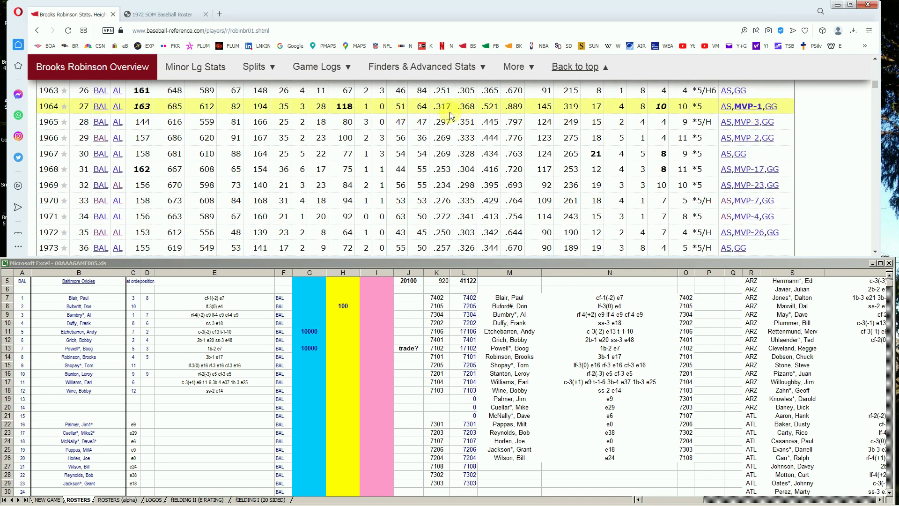
{"action": "scroll", "coordinate": [453, 114], "scroll_direction": "down", "scroll_amount": 2}
{"action": "scroll", "coordinate": [455, 119], "scroll_direction": "down", "scroll_amount": 3}
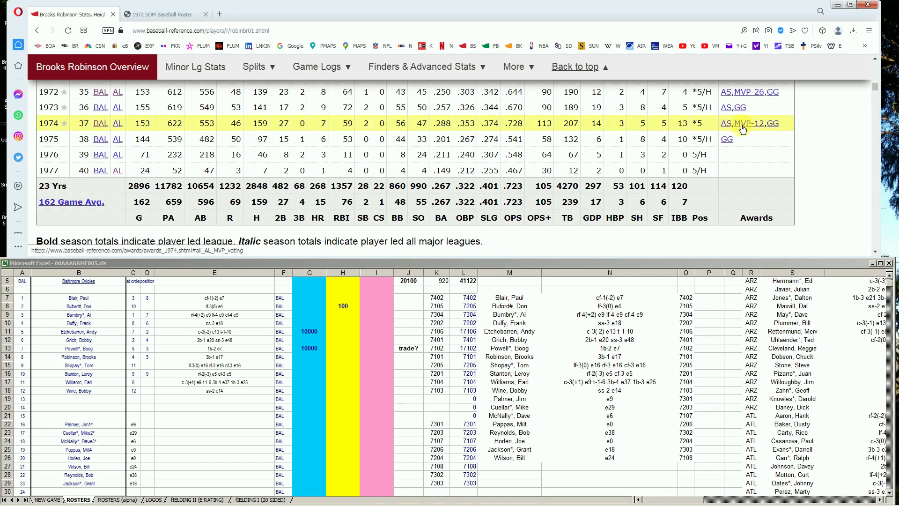
{"action": "scroll", "coordinate": [744, 131], "scroll_direction": "up", "scroll_amount": 1}
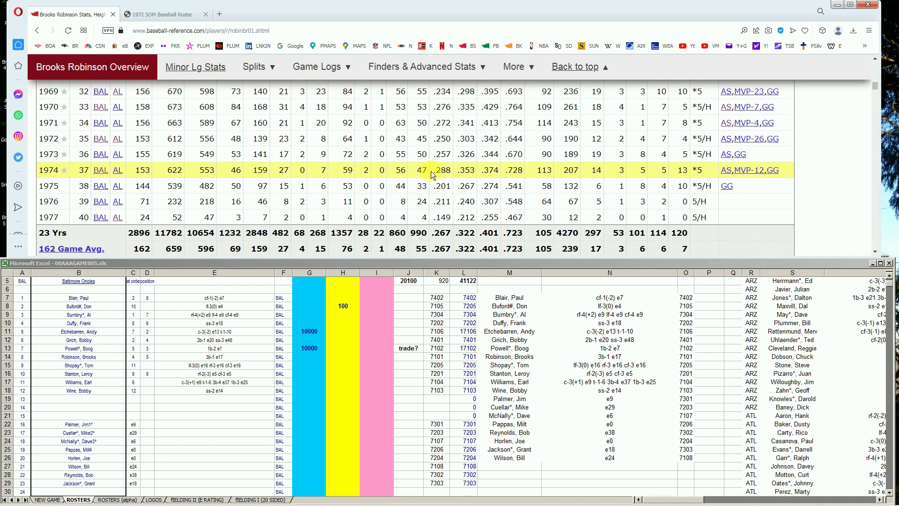
Enter 10000 in the blue column G on Brooks Robinson's row of the Excel roster.
{"action": "left_click", "coordinate": [306, 357]}
{"action": "key", "text": "Left"}
{"action": "key", "text": "Left"}
{"action": "key", "text": "Left"}
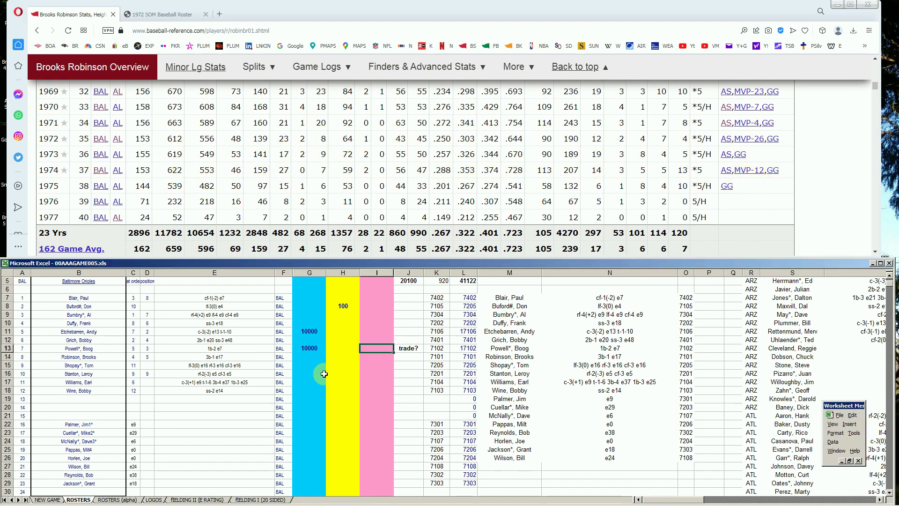
{"action": "key", "text": "Down"}
{"action": "type", "text": "10000"}
{"action": "key", "text": "Up"}
{"action": "key", "text": "Down"}
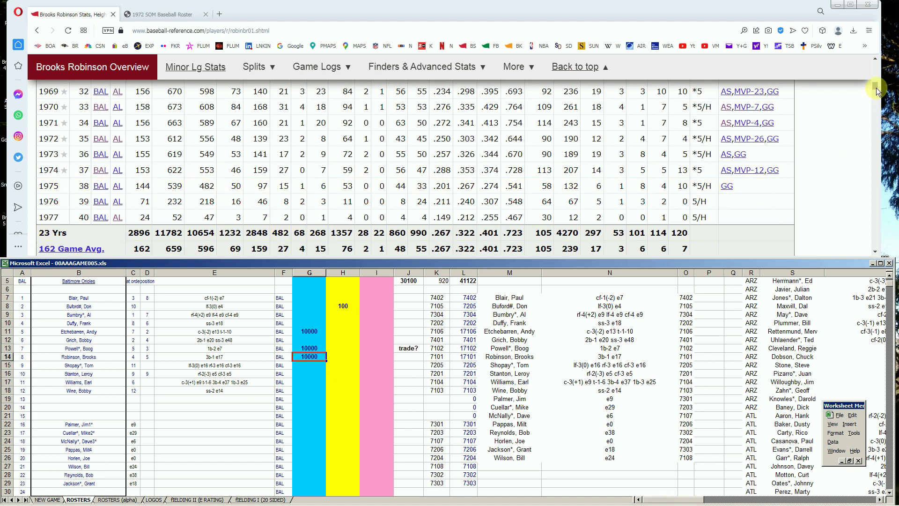
Search Baseball Reference for the 1970-1977 Earl Williams and examine his Standard Batting seasons around 1972.
{"action": "left_click_drag", "start_coordinate": [874, 88], "coordinate": [876, 62]}
{"action": "left_click", "coordinate": [684, 88]}
{"action": "type", "text": "ea"}
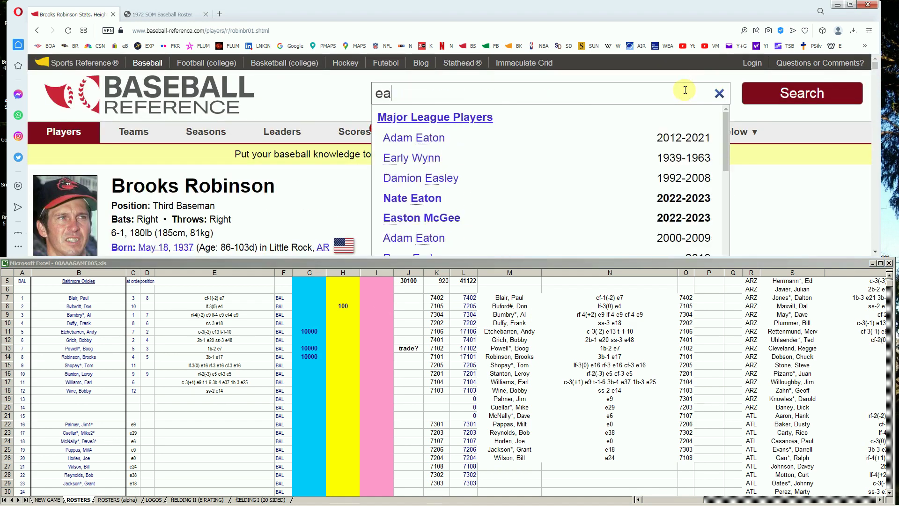
{"action": "type", "text": "rl wi"}
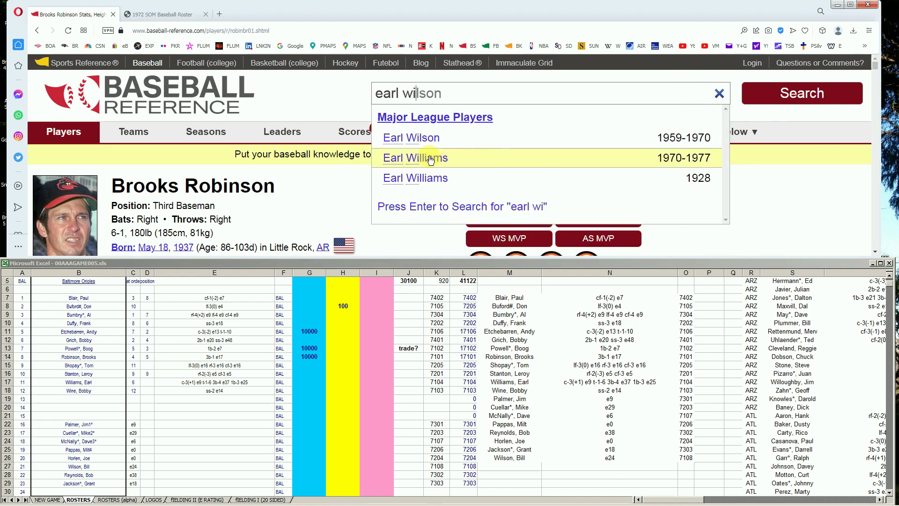
{"action": "left_click", "coordinate": [516, 160]}
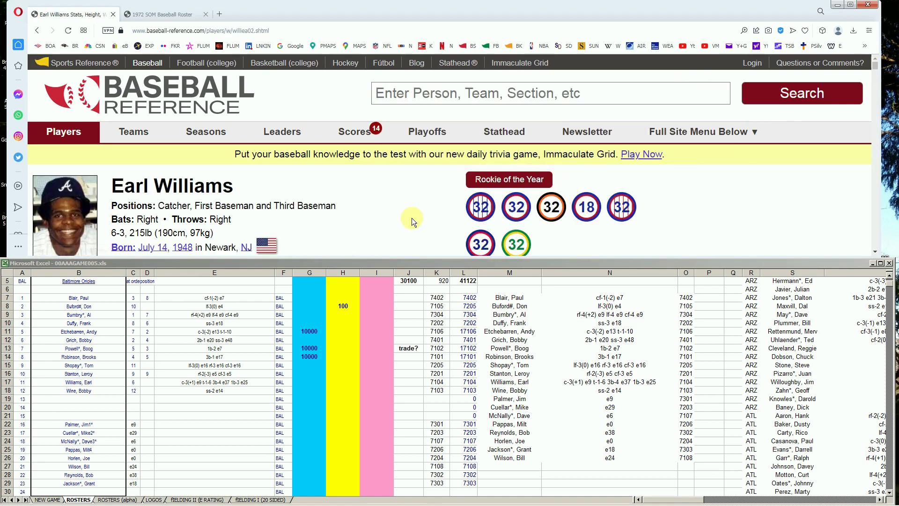
{"action": "scroll", "coordinate": [601, 174], "scroll_direction": "down", "scroll_amount": 7}
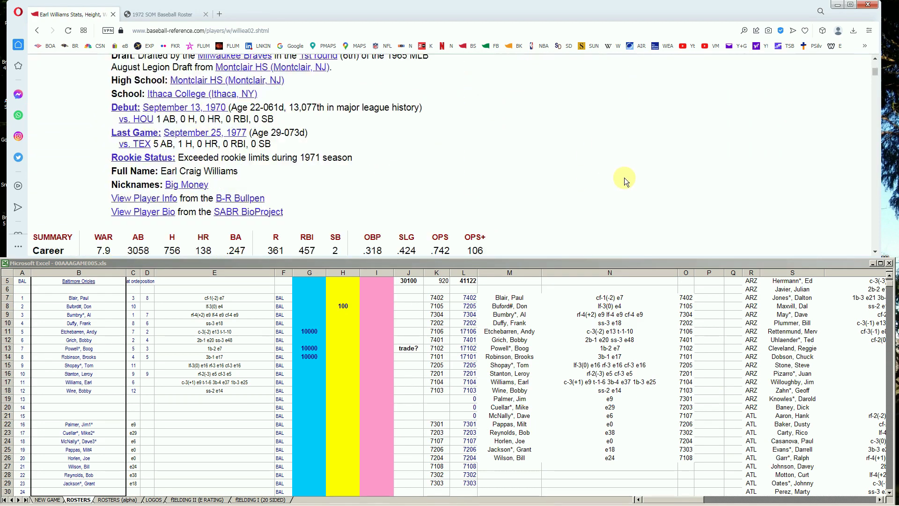
{"action": "scroll", "coordinate": [625, 178], "scroll_direction": "down", "scroll_amount": 4}
{"action": "scroll", "coordinate": [625, 182], "scroll_direction": "down", "scroll_amount": 5}
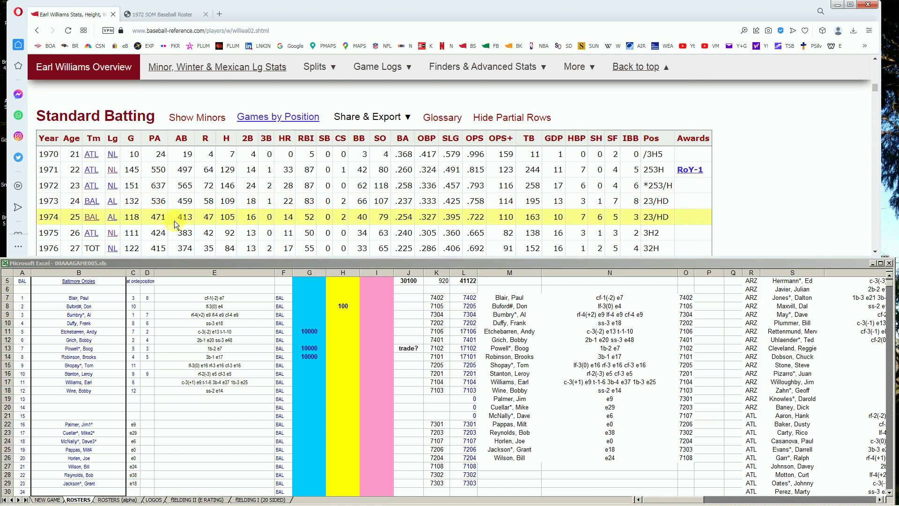
{"action": "scroll", "coordinate": [174, 221], "scroll_direction": "down", "scroll_amount": 1}
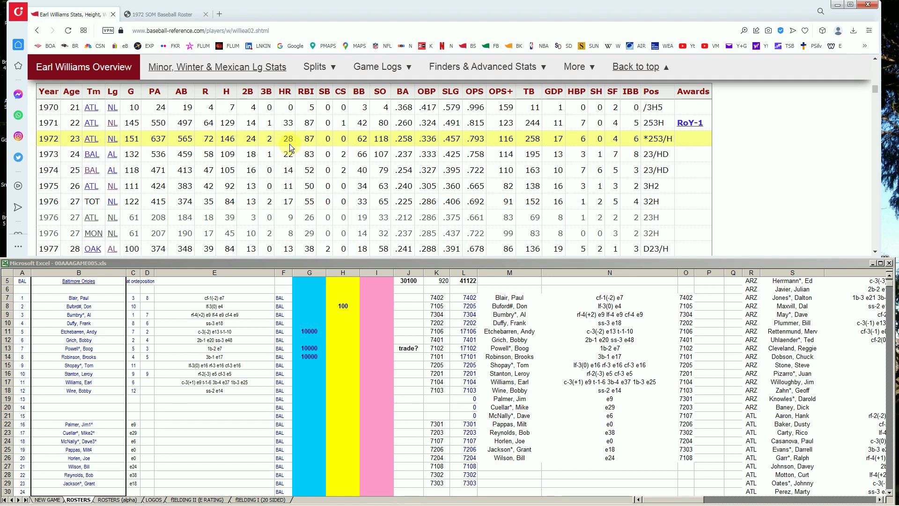
{"action": "left_click", "coordinate": [300, 382]}
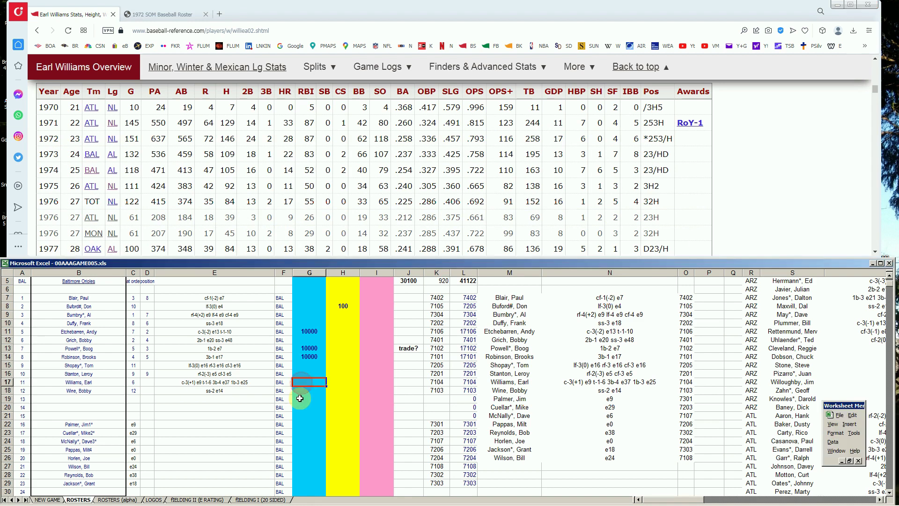
{"action": "type", "text": "10000"}
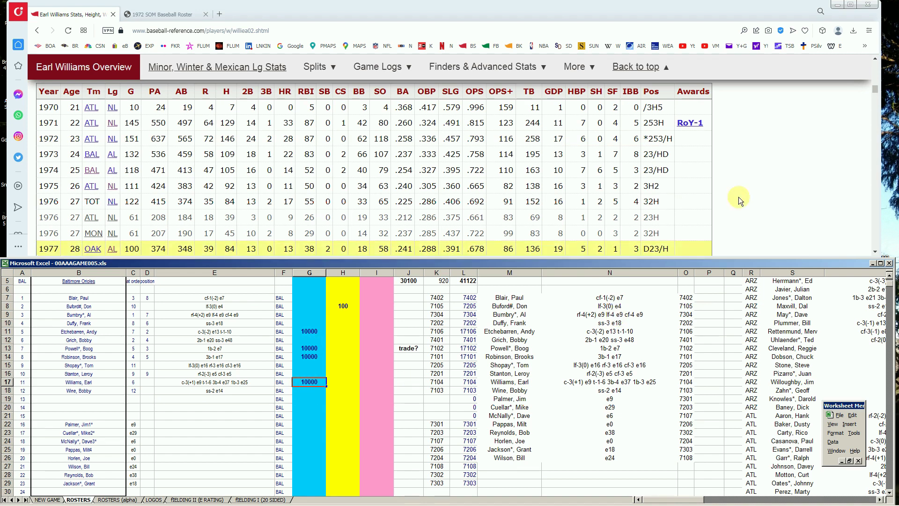
Search Baseball Reference for Bobby Wine and examine his season batting statistics through 1972.
{"action": "left_click_drag", "start_coordinate": [875, 89], "coordinate": [874, 64]}
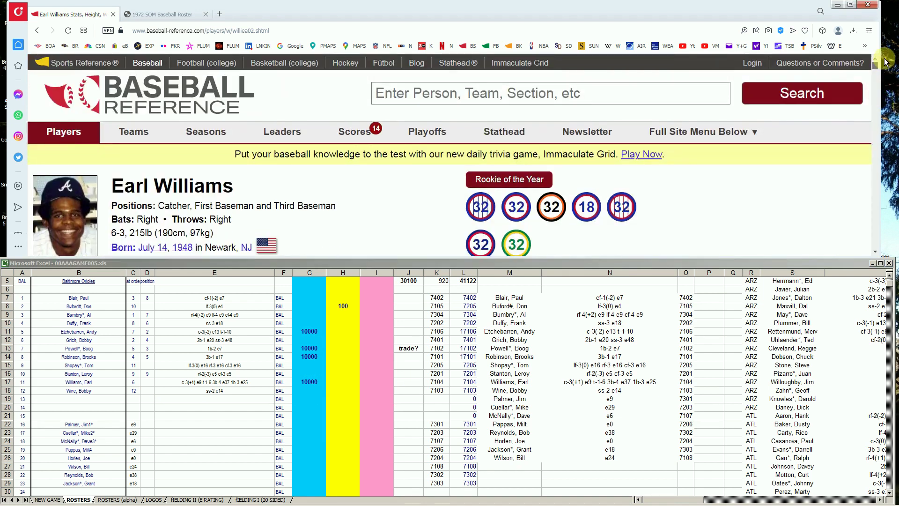
{"action": "left_click", "coordinate": [668, 88]}
{"action": "type", "text": "bo"}
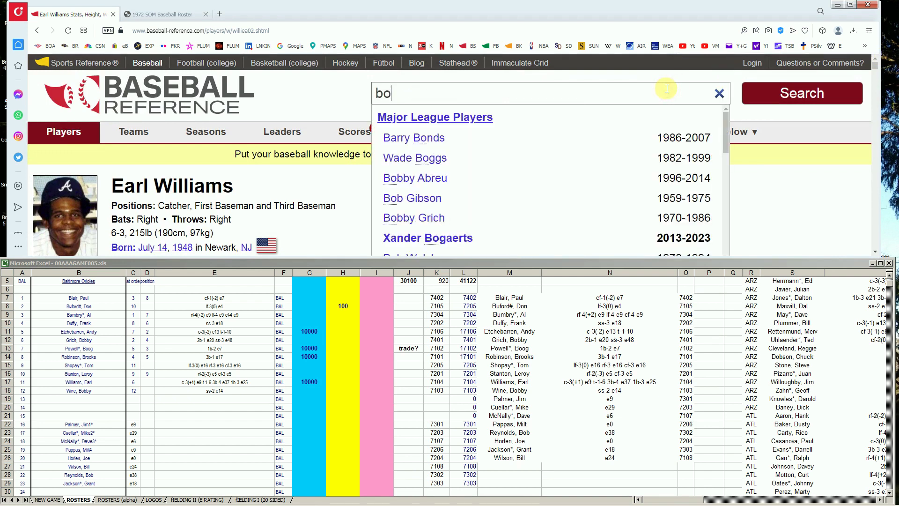
{"action": "type", "text": "bby witt"}
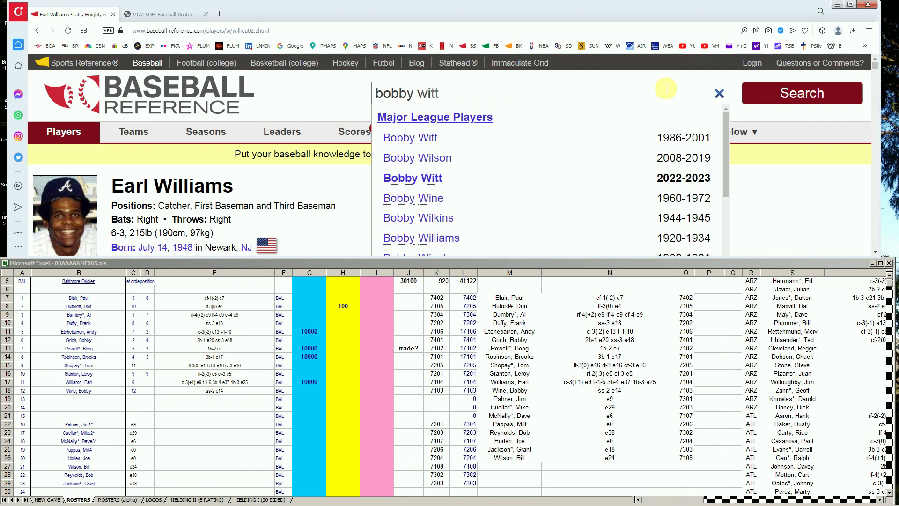
{"action": "left_click", "coordinate": [438, 196]}
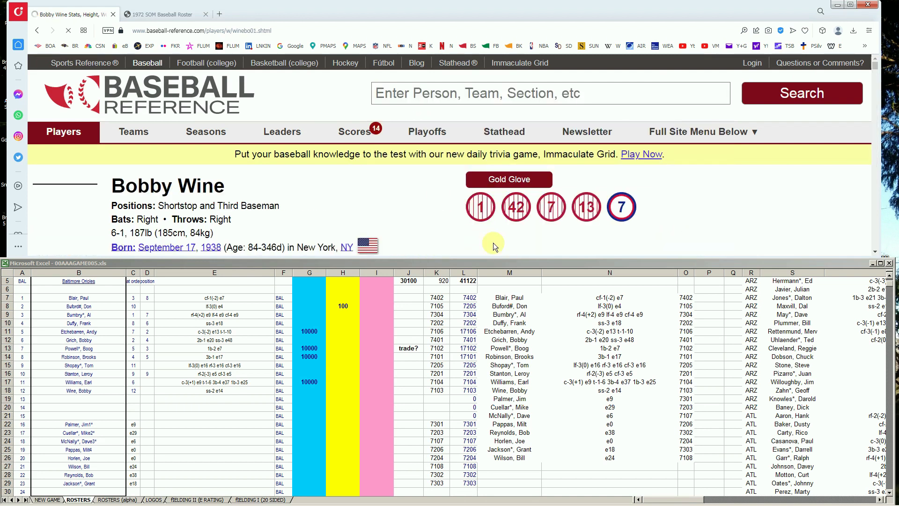
{"action": "scroll", "coordinate": [724, 192], "scroll_direction": "down", "scroll_amount": 4}
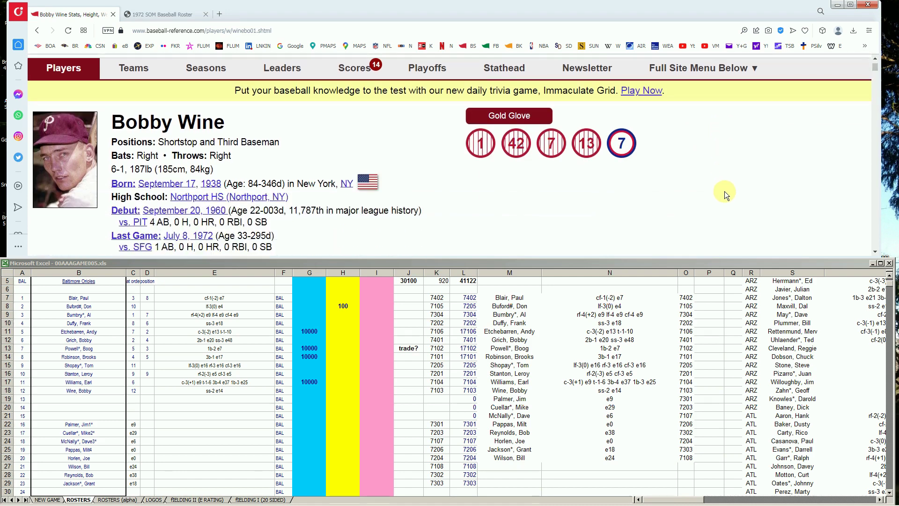
{"action": "left_click_drag", "start_coordinate": [878, 73], "coordinate": [877, 94]}
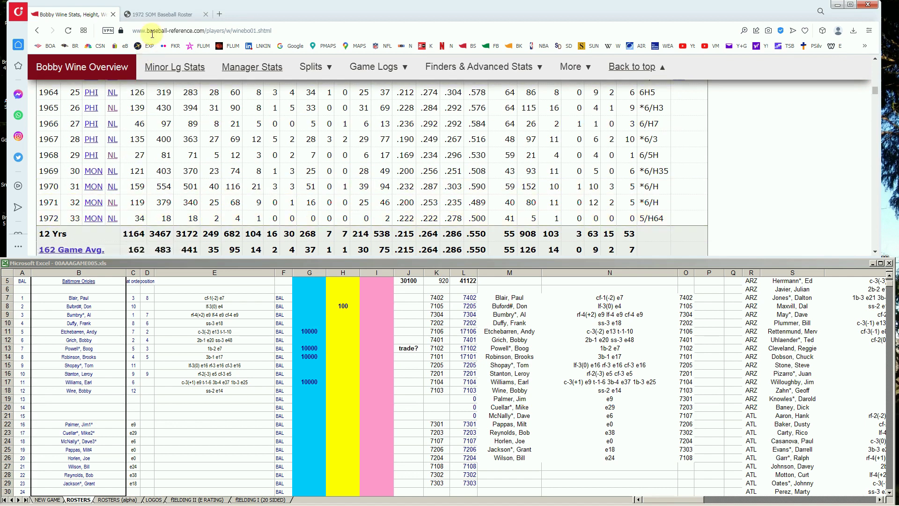
Check the closing notes of the 1972 SOM Baseball Roster PDF and enter 1 in the pink column I on Bobby Wine's row in Excel.
{"action": "left_click", "coordinate": [159, 14]}
{"action": "left_click_drag", "start_coordinate": [883, 109], "coordinate": [869, 231]}
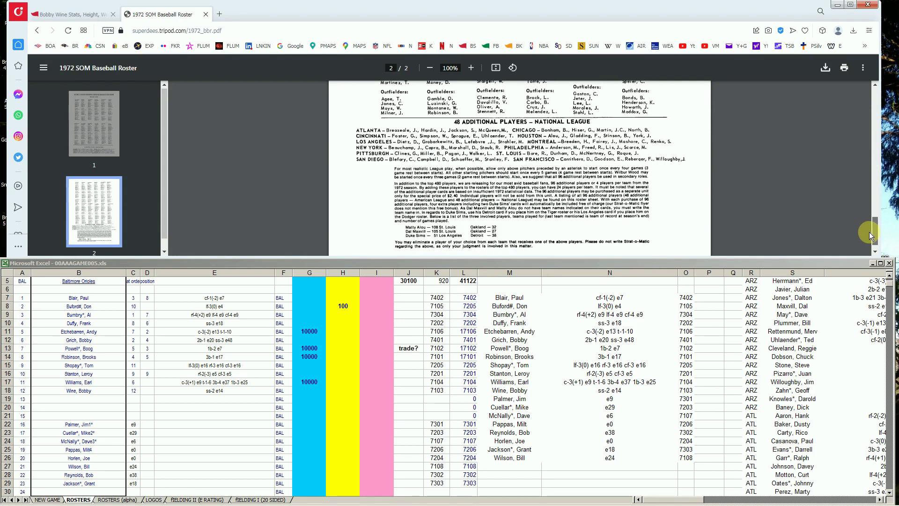
{"action": "left_click", "coordinate": [339, 393]}
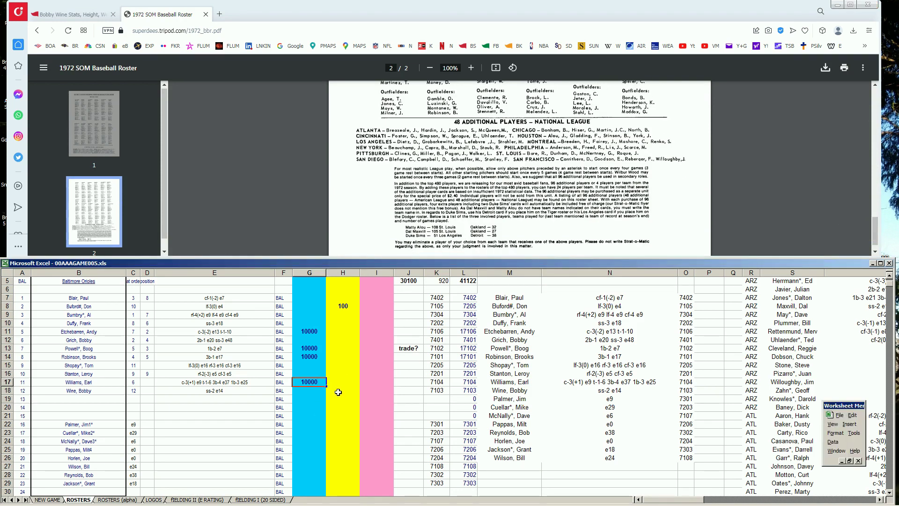
{"action": "key", "text": "Left"}
{"action": "key", "text": "Right"}
{"action": "key", "text": "Down"}
{"action": "key", "text": "Right"}
{"action": "key", "text": "Right"}
{"action": "type", "text": "1"}
{"action": "key", "text": "Up"}
{"action": "key", "text": "Down"}
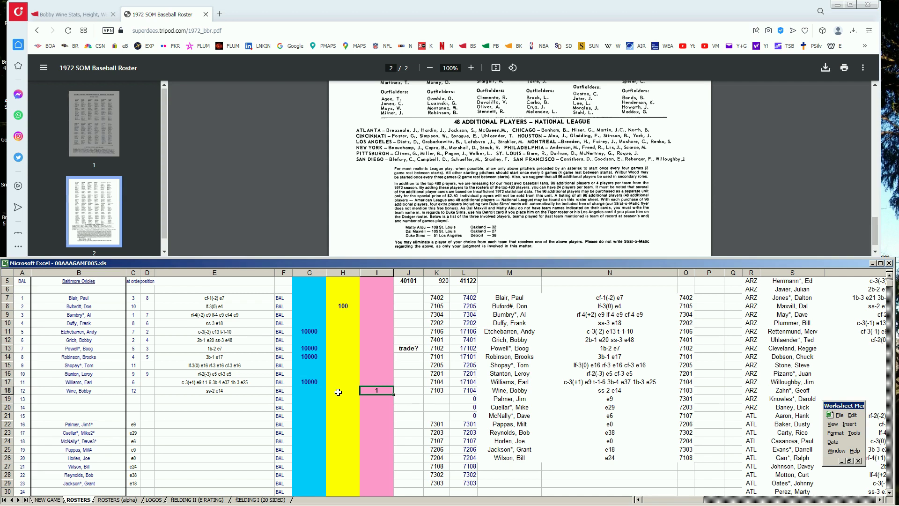
Return to Baseball Reference, search for McNally and open Dave McNally's player page.
{"action": "left_click", "coordinate": [82, 16]}
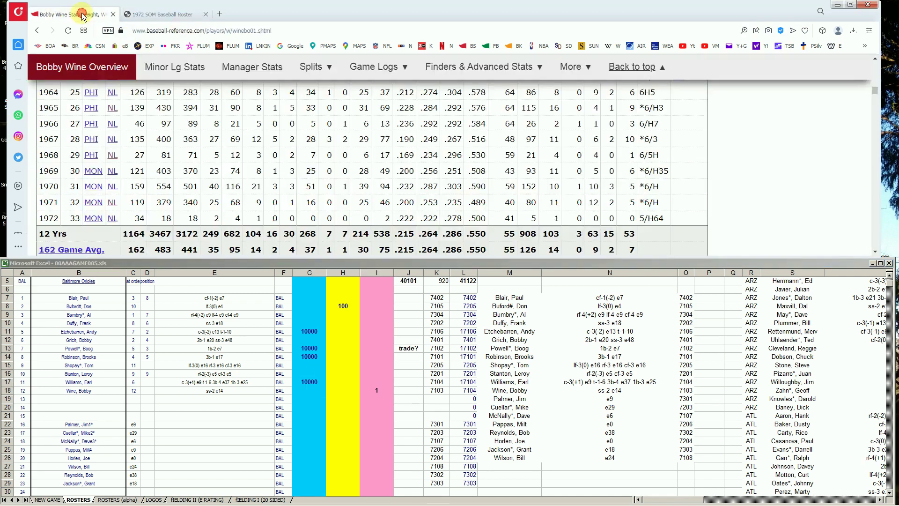
{"action": "left_click_drag", "start_coordinate": [876, 91], "coordinate": [877, 56]}
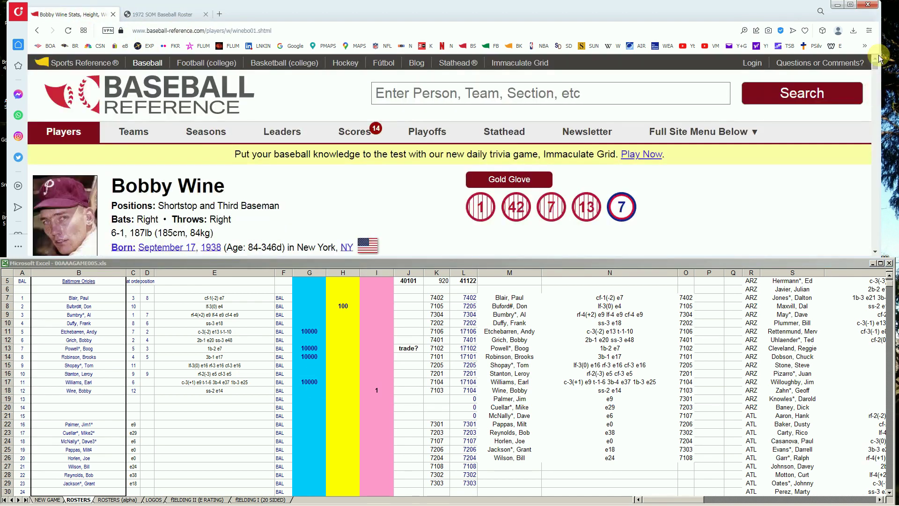
{"action": "left_click", "coordinate": [715, 93]}
{"action": "type", "text": "mcna"}
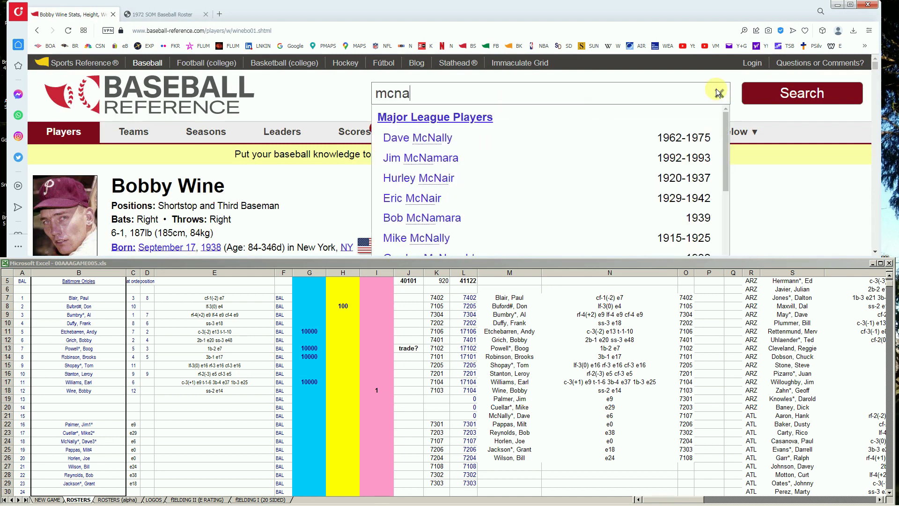
{"action": "type", "text": "lly"}
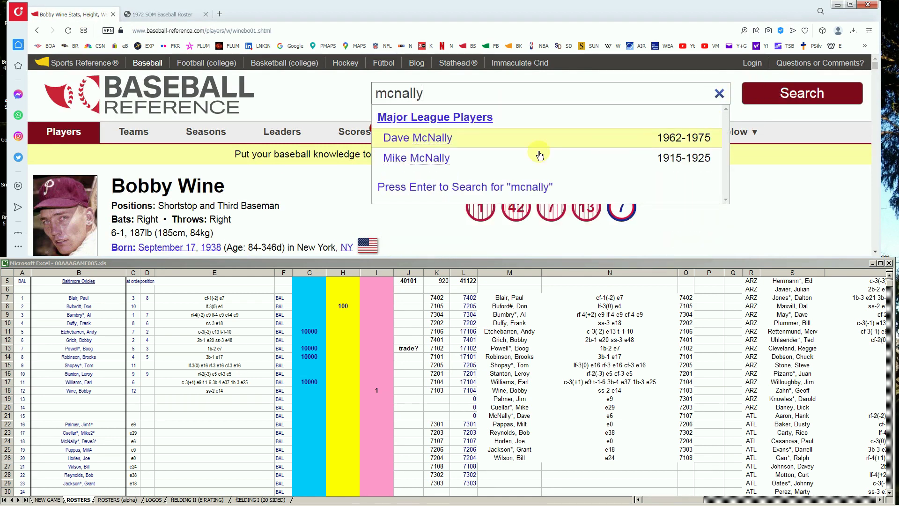
{"action": "left_click", "coordinate": [435, 137]}
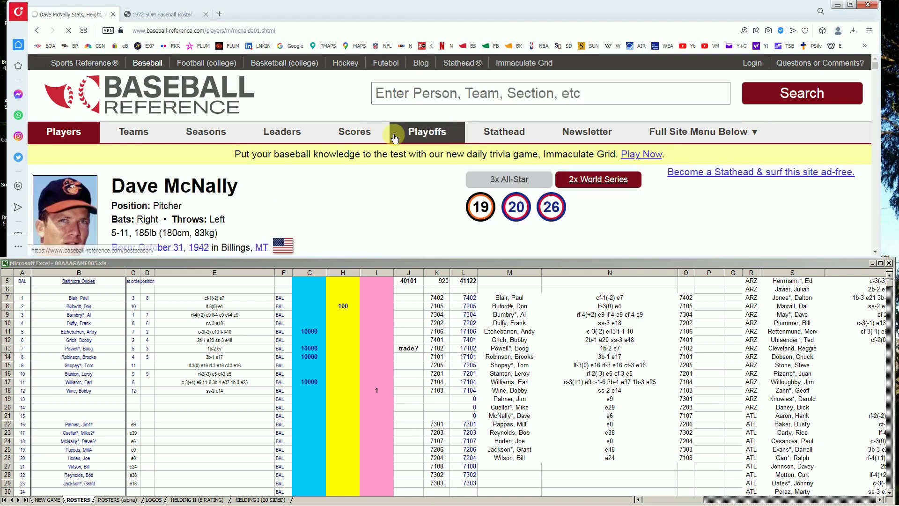
Examine Dave McNally's Standard Pitching seasons, comparing 1972 with the surrounding years through 1975.
{"action": "scroll", "coordinate": [426, 190], "scroll_direction": "down", "scroll_amount": 8}
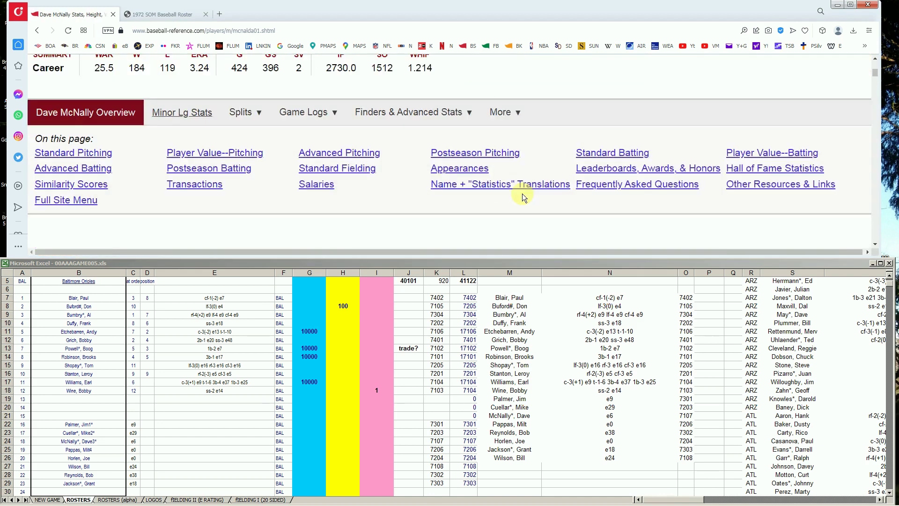
{"action": "scroll", "coordinate": [558, 201], "scroll_direction": "down", "scroll_amount": 5}
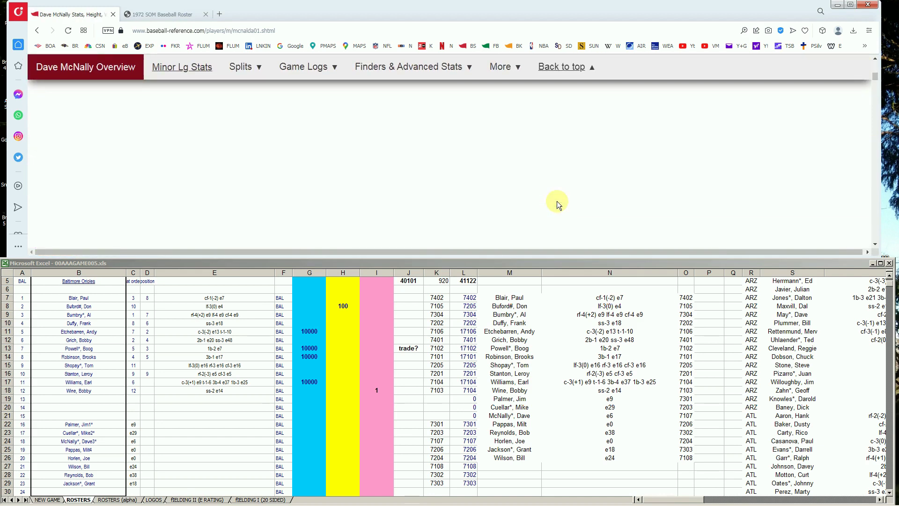
{"action": "scroll", "coordinate": [564, 198], "scroll_direction": "down", "scroll_amount": 4}
{"action": "scroll", "coordinate": [564, 198], "scroll_direction": "down", "scroll_amount": 5}
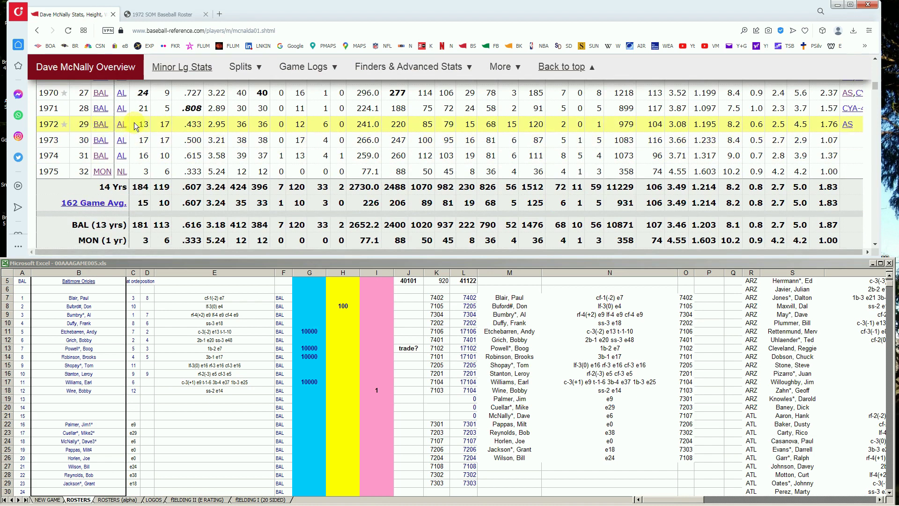
{"action": "scroll", "coordinate": [134, 127], "scroll_direction": "up", "scroll_amount": 1}
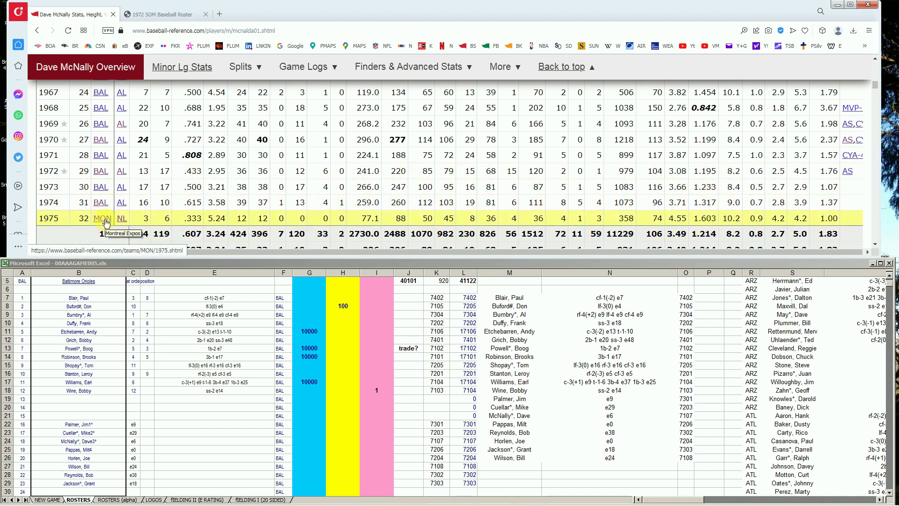
{"action": "mouse_move", "coordinate": [217, 222]}
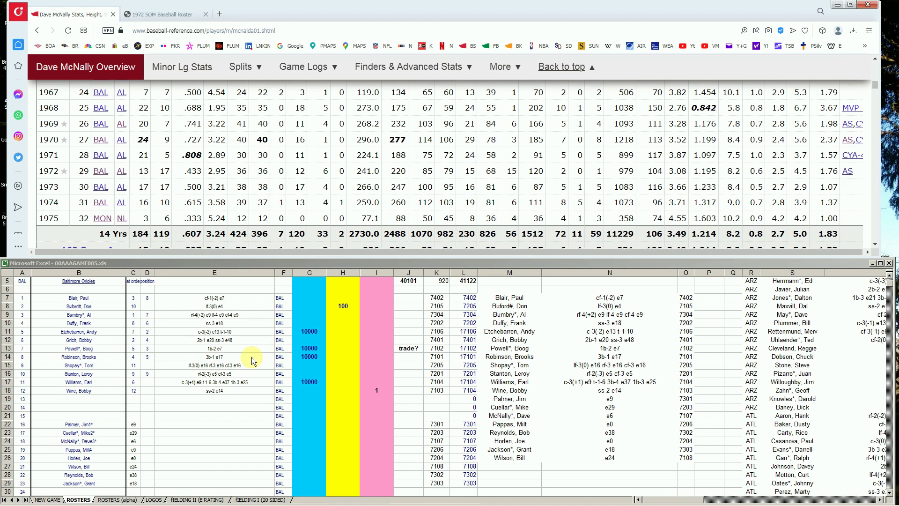
Enter 10000 in the blue column G and the note "trade?" in column J on Dave McNally's row in Excel.
{"action": "left_click", "coordinate": [311, 421]}
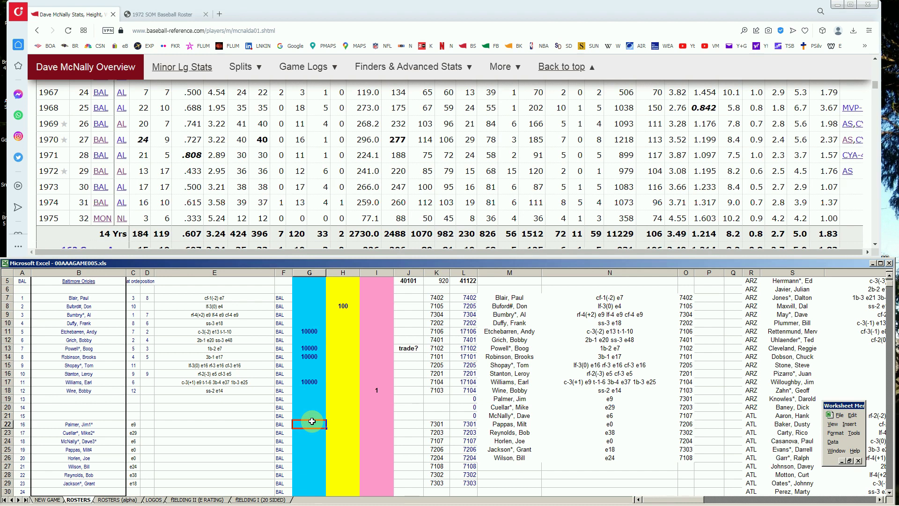
{"action": "key", "text": "Down"}
{"action": "key", "text": "Down"}
{"action": "type", "text": "10000"}
{"action": "key", "text": "Right"}
{"action": "key", "text": "Right"}
{"action": "key", "text": "Right"}
{"action": "type", "text": "trade"}
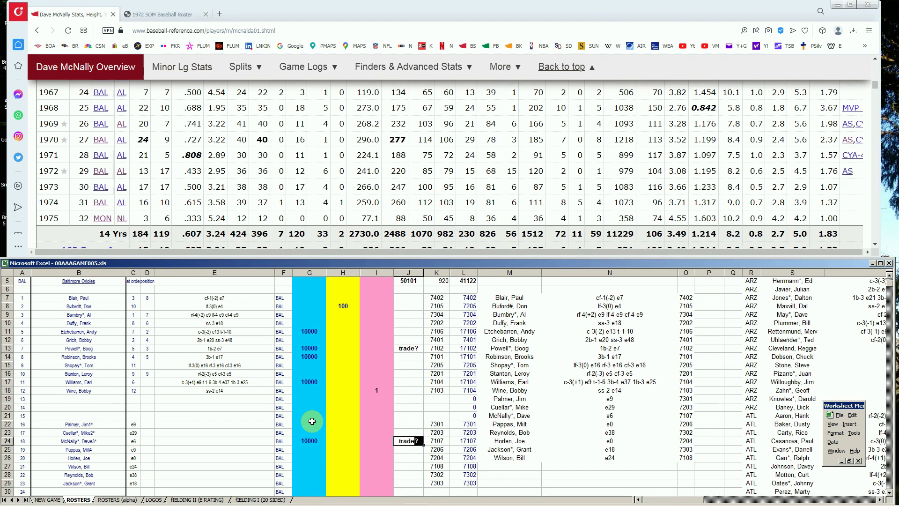
{"action": "type", "text": "?"}
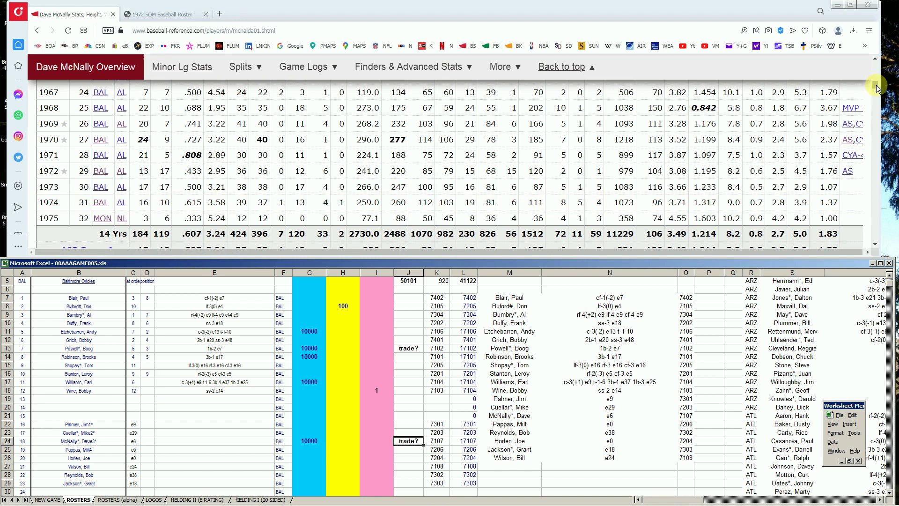
Return to Baseball Reference, search for Bill Wilson and open the page of the one who played 1969-1973.
{"action": "left_click_drag", "start_coordinate": [874, 84], "coordinate": [873, 63]}
{"action": "left_click", "coordinate": [675, 92]}
{"action": "type", "text": "b"}
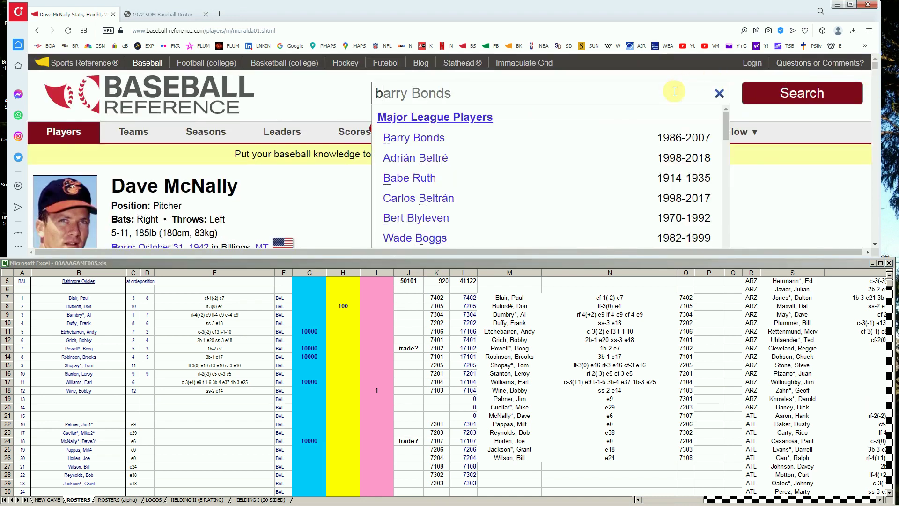
{"action": "type", "text": "illy wilson"}
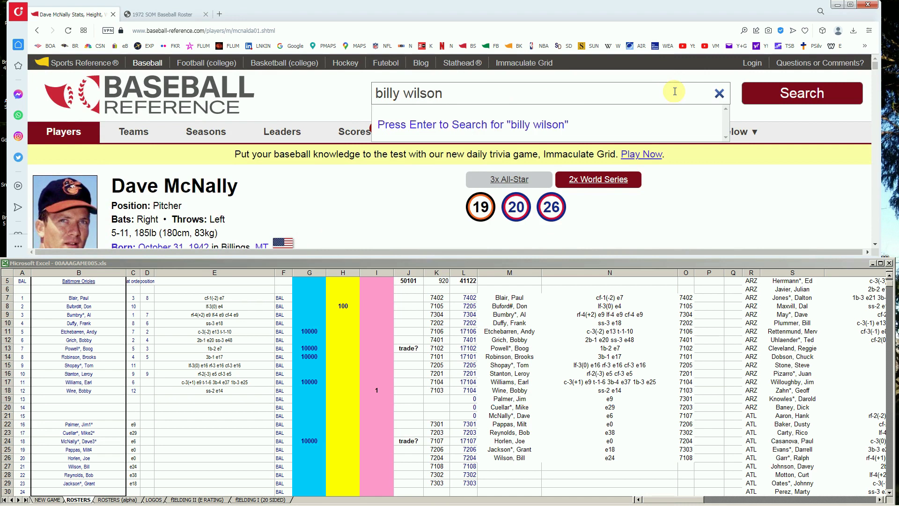
{"action": "key", "text": "Left"}
{"action": "key", "text": "Left"}
{"action": "key", "text": "Left"}
{"action": "key", "text": "Left"}
{"action": "key", "text": "Left"}
{"action": "key", "text": "Left"}
{"action": "key", "text": "Left"}
{"action": "key", "text": "Delete"}
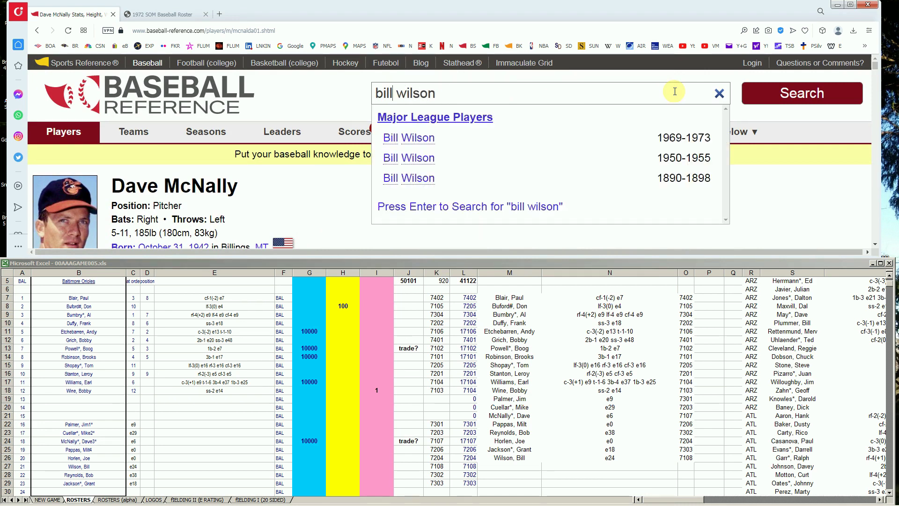
{"action": "left_click", "coordinate": [447, 139]}
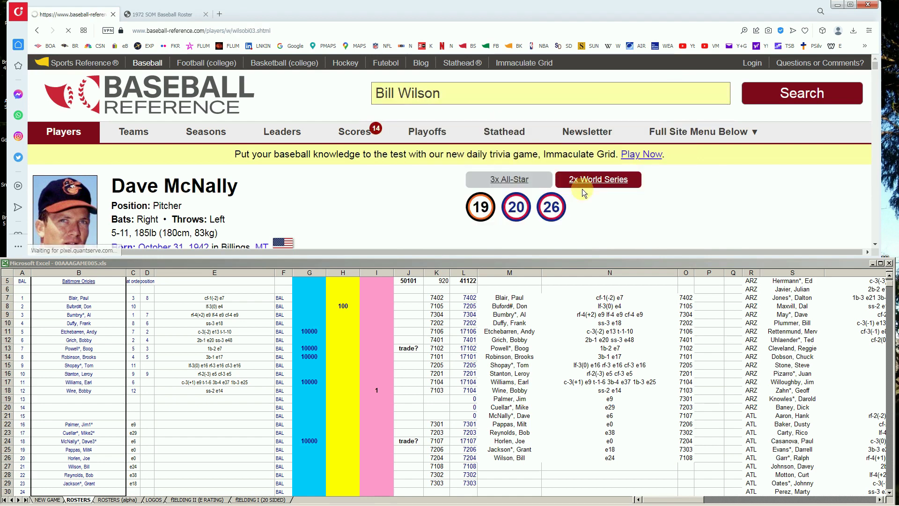
Examine Bill Wilson's Standard Pitching seasons through 1973 and check the Phillies pitchers in the 1972 SOM Baseball Roster PDF.
{"action": "scroll", "coordinate": [598, 202], "scroll_direction": "down", "scroll_amount": 5}
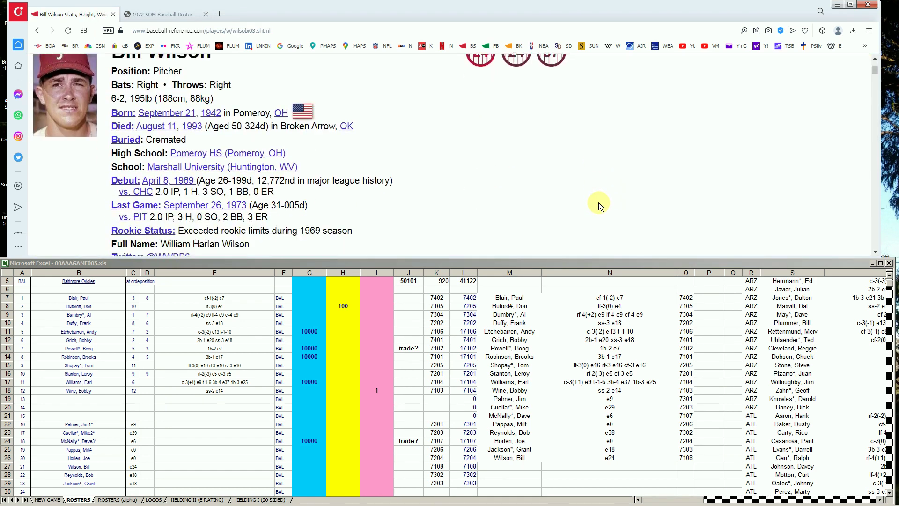
{"action": "scroll", "coordinate": [599, 202], "scroll_direction": "down", "scroll_amount": 5}
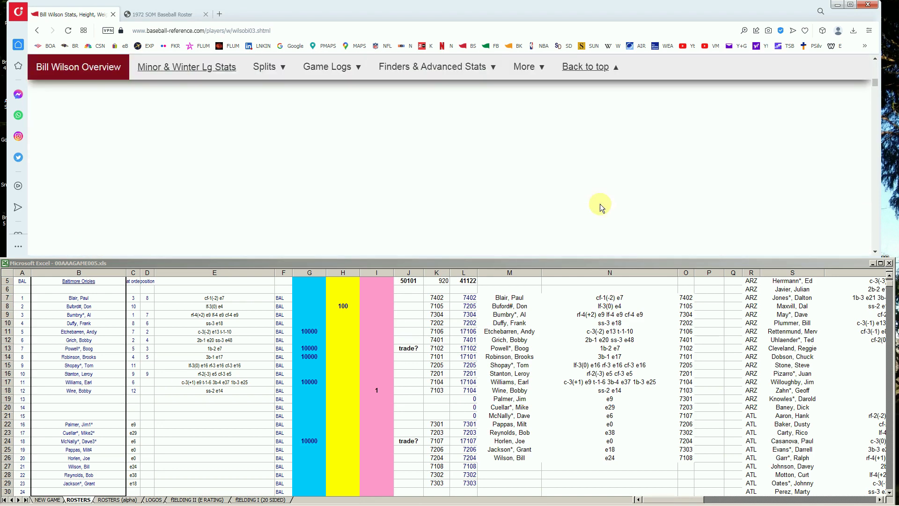
{"action": "scroll", "coordinate": [600, 204], "scroll_direction": "down", "scroll_amount": 5}
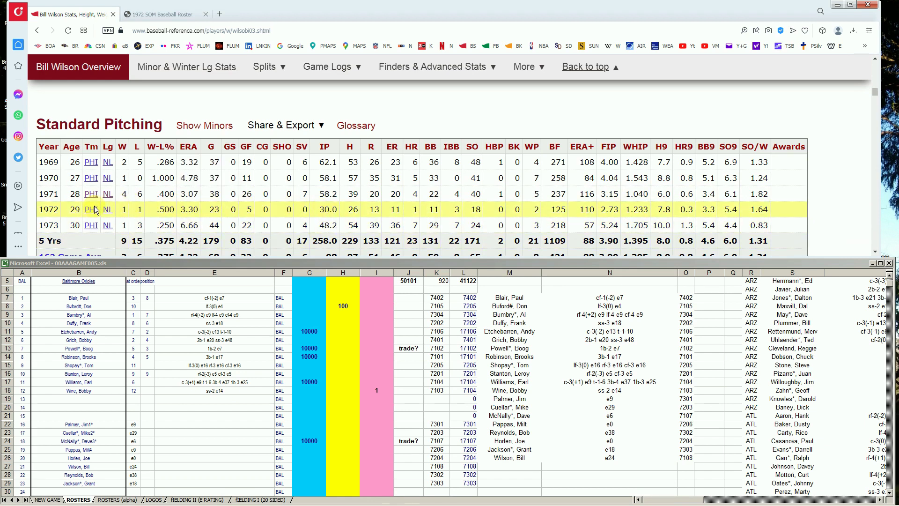
{"action": "left_click", "coordinate": [173, 14]}
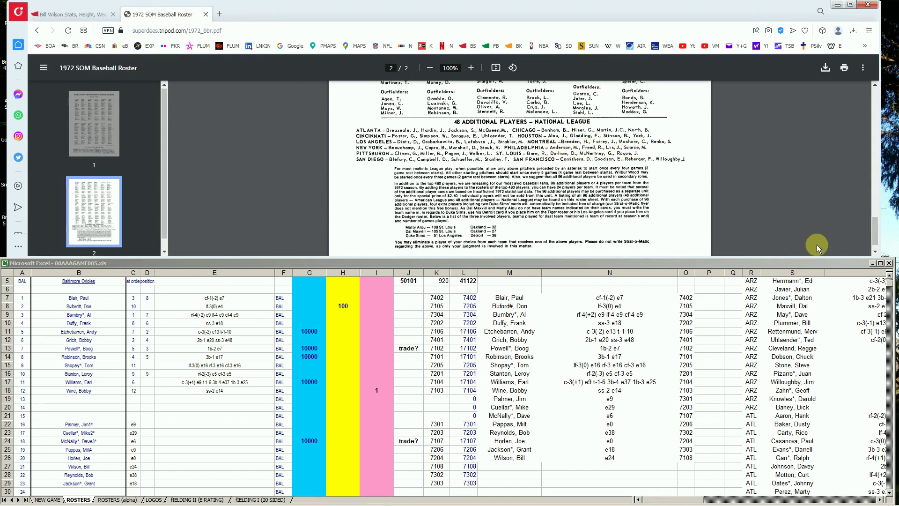
{"action": "left_click_drag", "start_coordinate": [877, 228], "coordinate": [877, 203]}
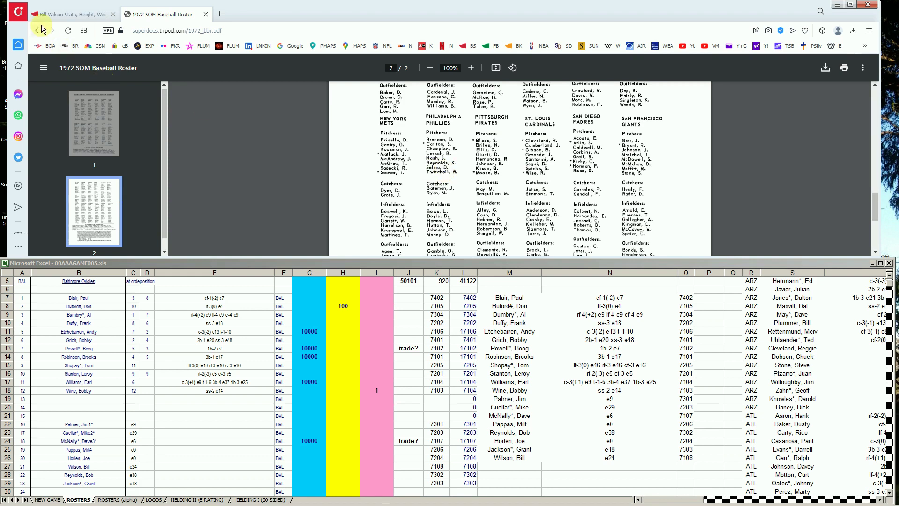
{"action": "left_click", "coordinate": [82, 14]}
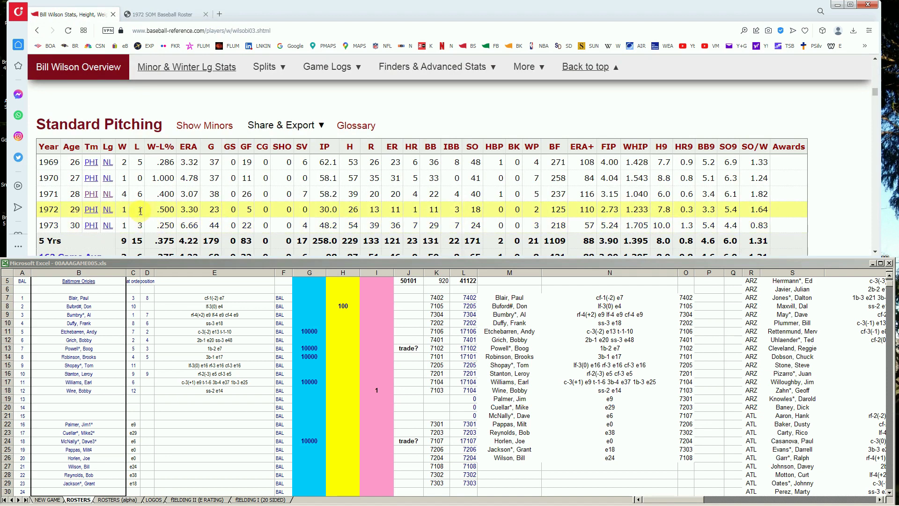
{"action": "mouse_move", "coordinate": [195, 219]}
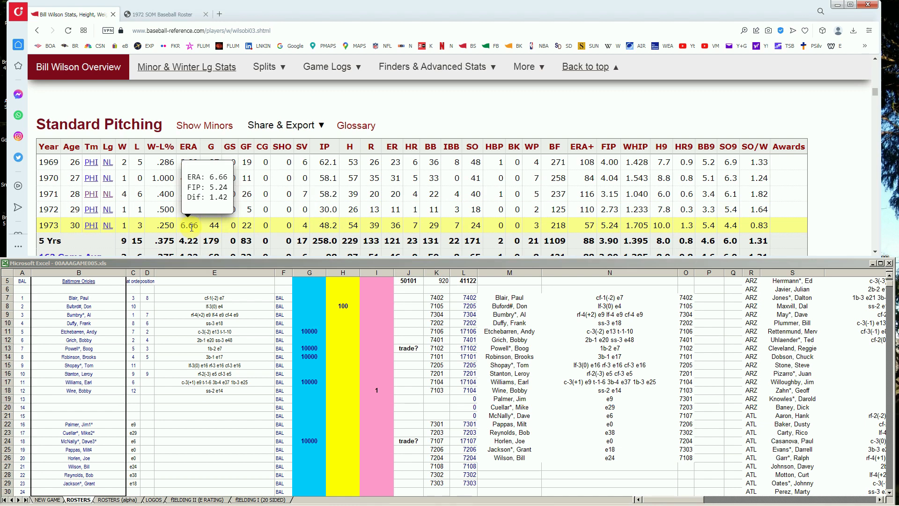
{"action": "left_click", "coordinate": [342, 452]}
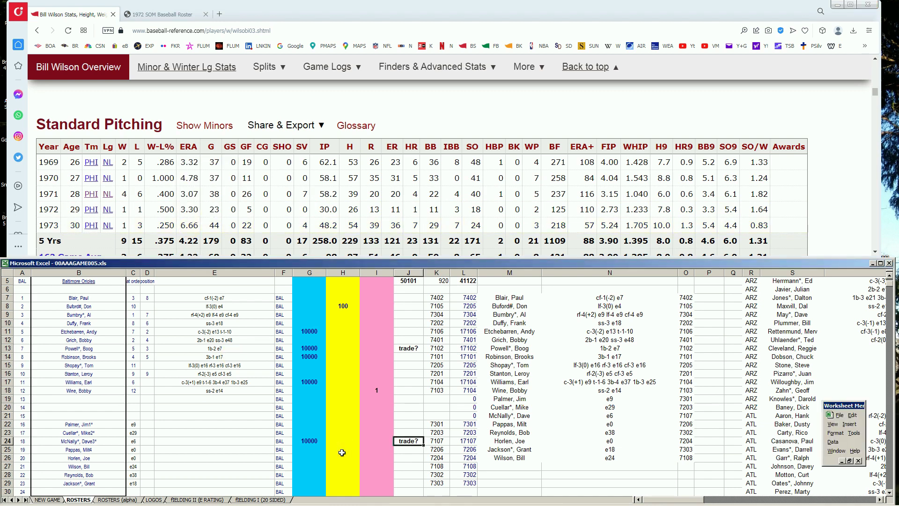
{"action": "key", "text": "Left"}
{"action": "key", "text": "Down"}
{"action": "key", "text": "Down"}
{"action": "key", "text": "Down"}
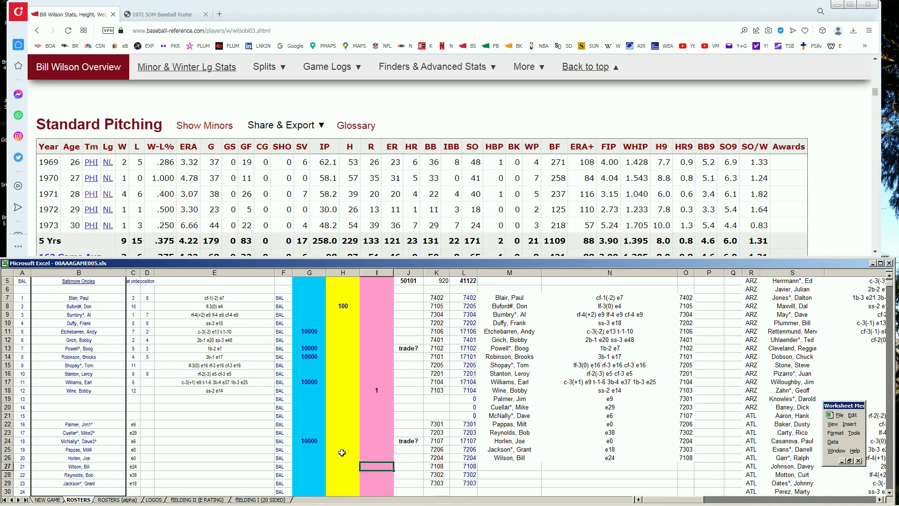
{"action": "type", "text": "1"}
{"action": "key", "text": "Left"}
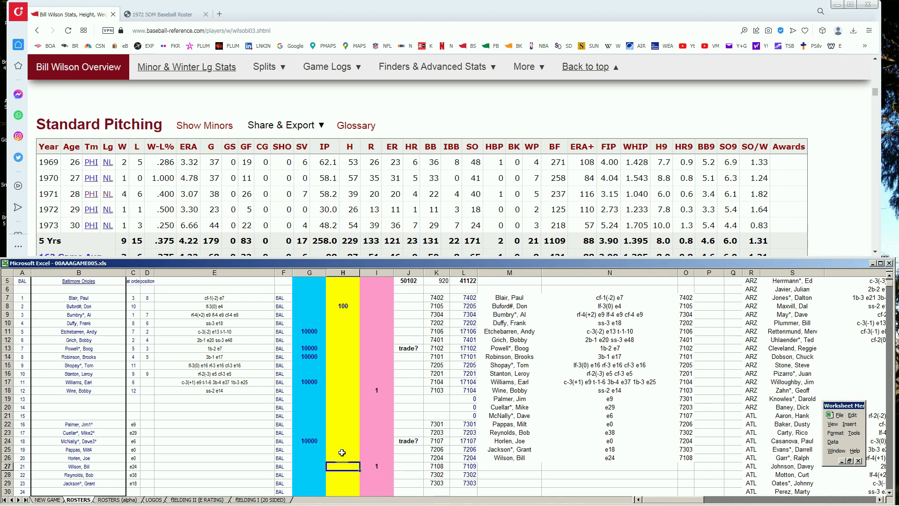
Review the Orioles roster decisions in Excel, comparing the column G to J marks on Boog Powell's and Dave McNally's rows.
{"action": "left_click", "coordinate": [312, 382]}
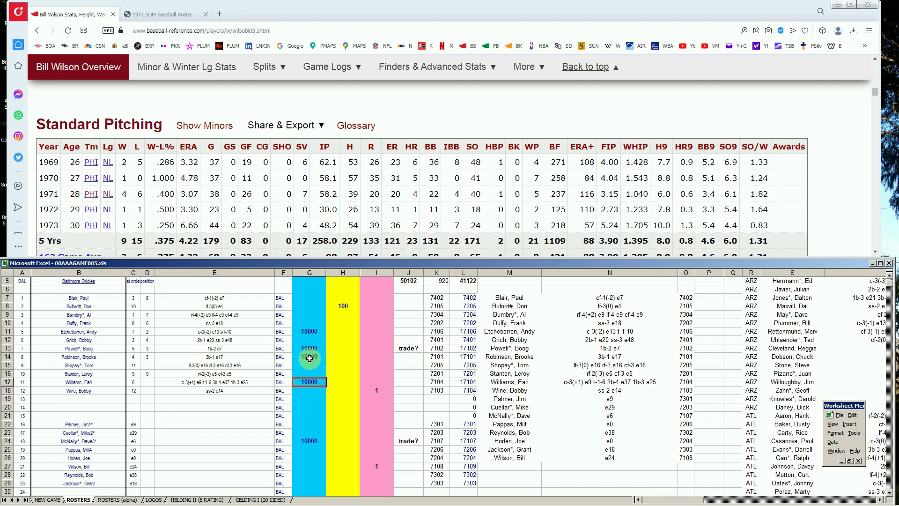
{"action": "left_click_drag", "start_coordinate": [301, 350], "coordinate": [407, 349]}
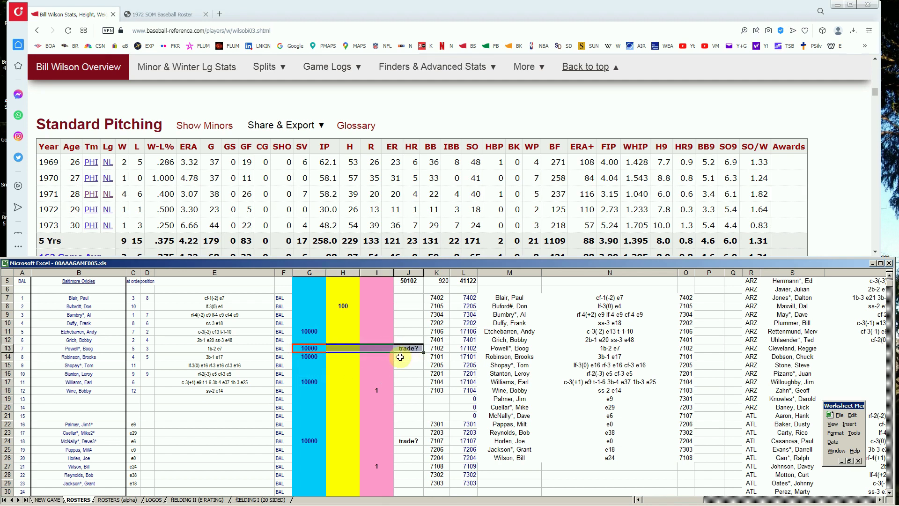
{"action": "left_click_drag", "start_coordinate": [309, 441], "coordinate": [410, 440]}
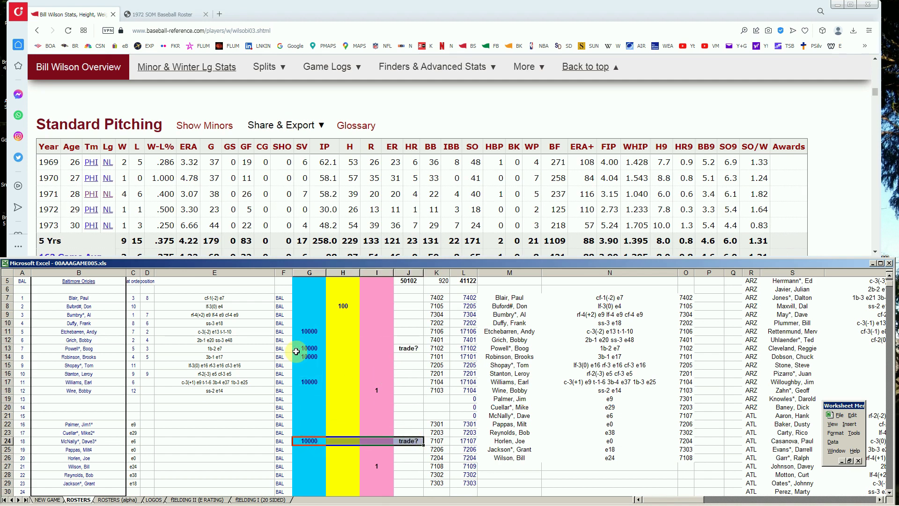
{"action": "left_click_drag", "start_coordinate": [313, 349], "coordinate": [408, 348]}
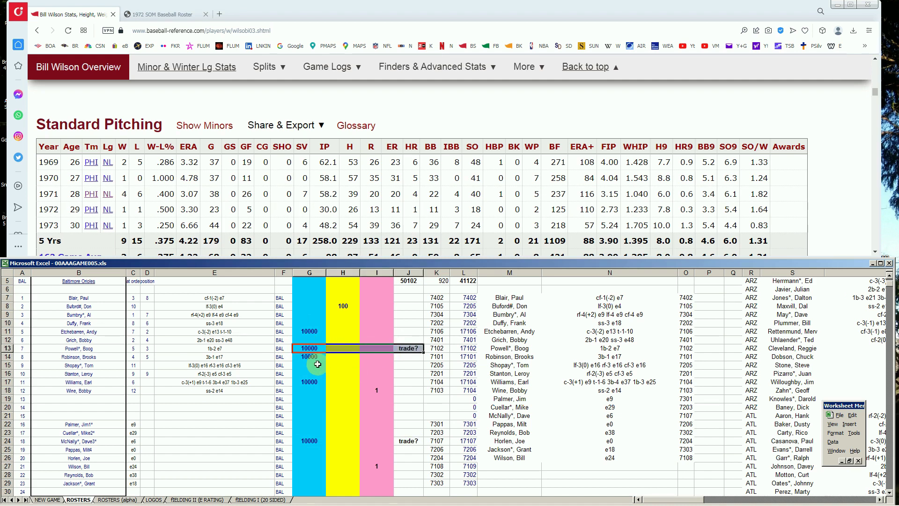
{"action": "left_click_drag", "start_coordinate": [309, 441], "coordinate": [407, 441]}
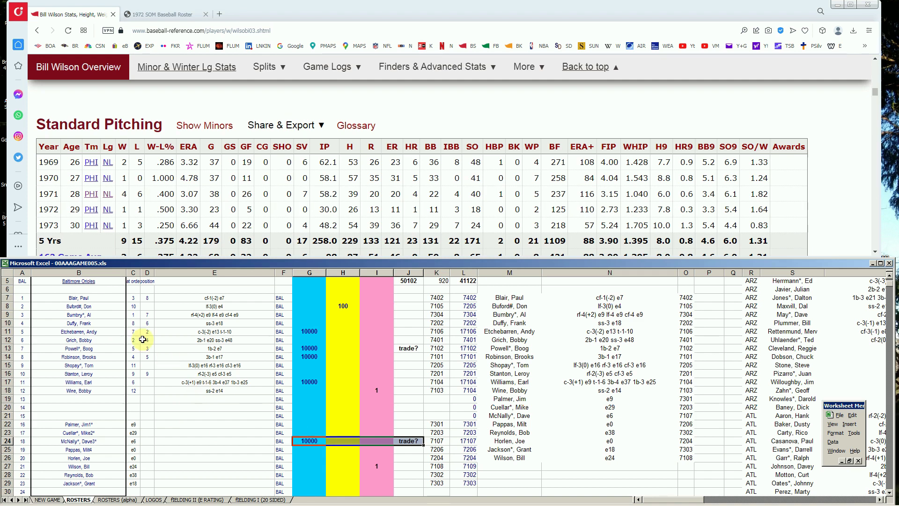
{"action": "left_click", "coordinate": [96, 307]}
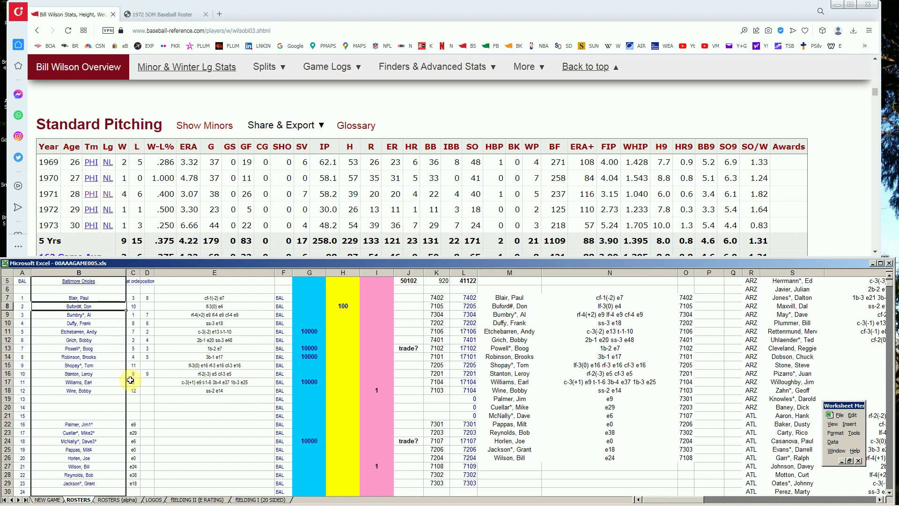
{"action": "left_click", "coordinate": [116, 367]}
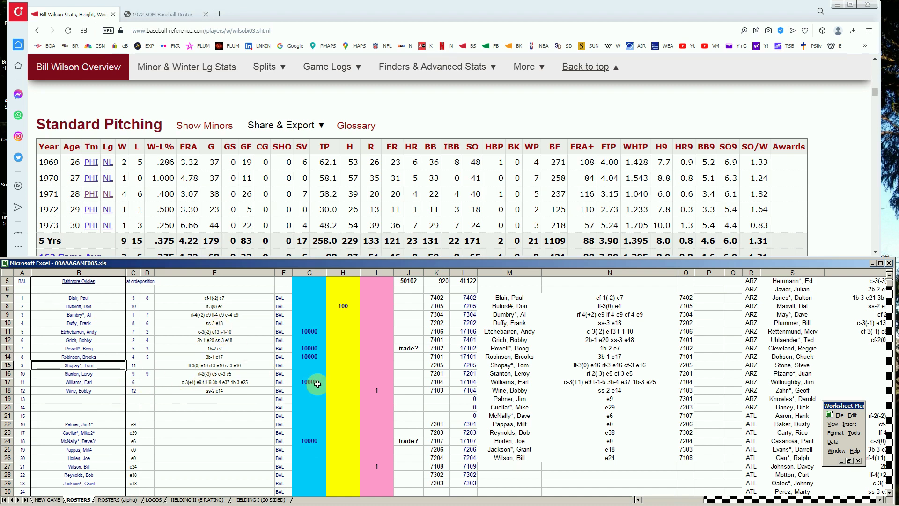
{"action": "left_click", "coordinate": [265, 339]}
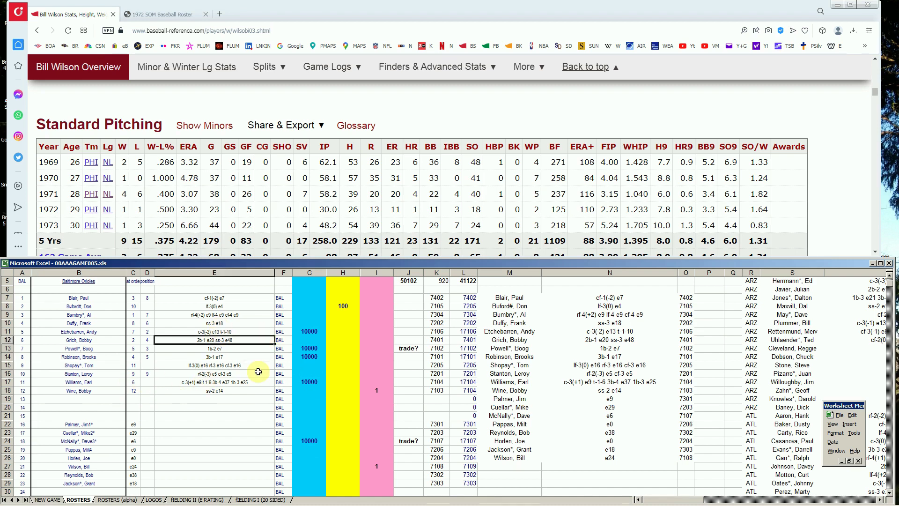